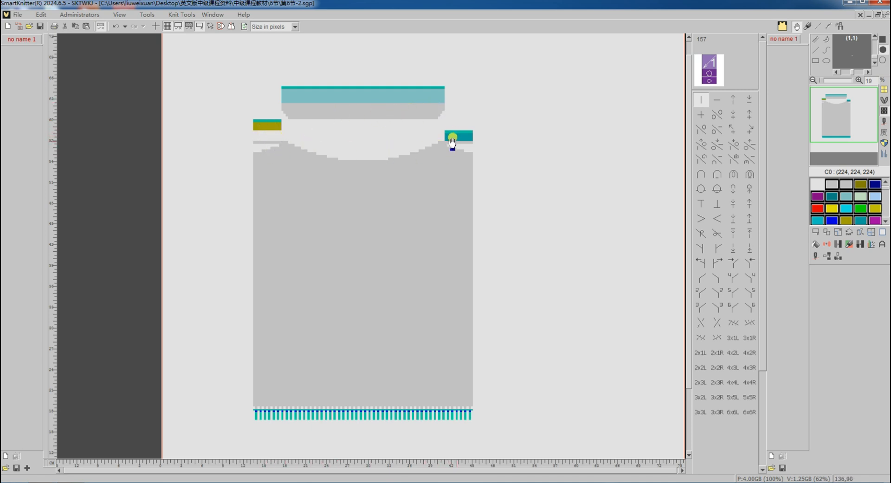
# Translate the 第6节-2 pattern to knitting machine code with the existing settings and inspect its shoulder rows
pyautogui.click(814, 256)
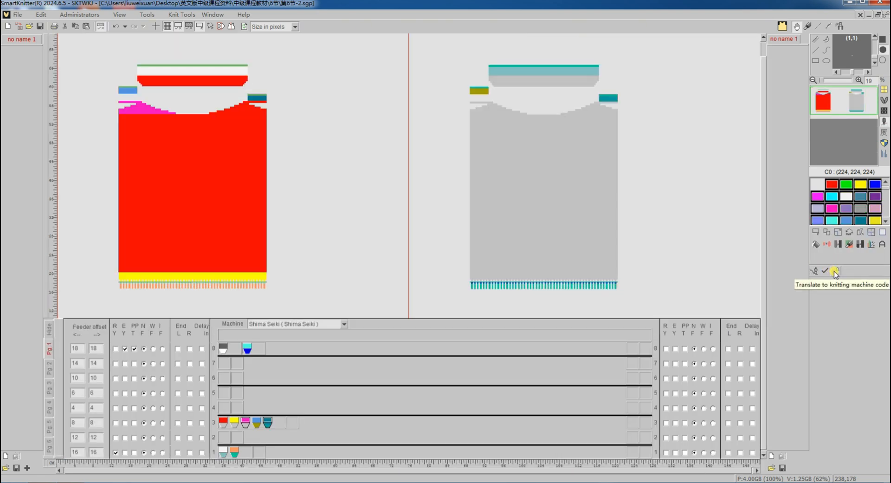
pyautogui.click(835, 272)
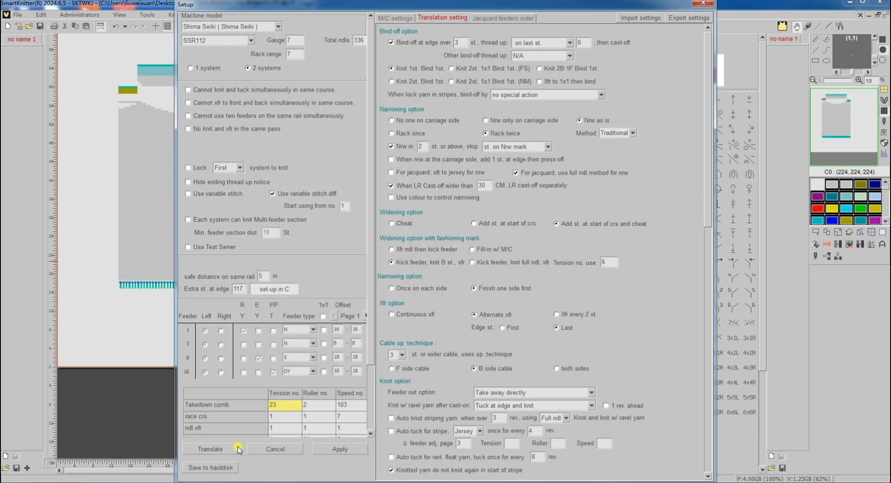
pyautogui.click(223, 449)
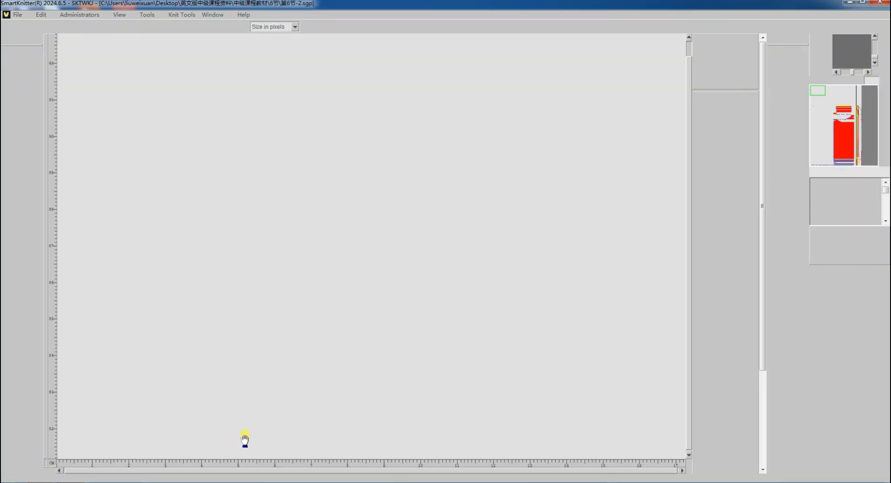
pyautogui.click(834, 113)
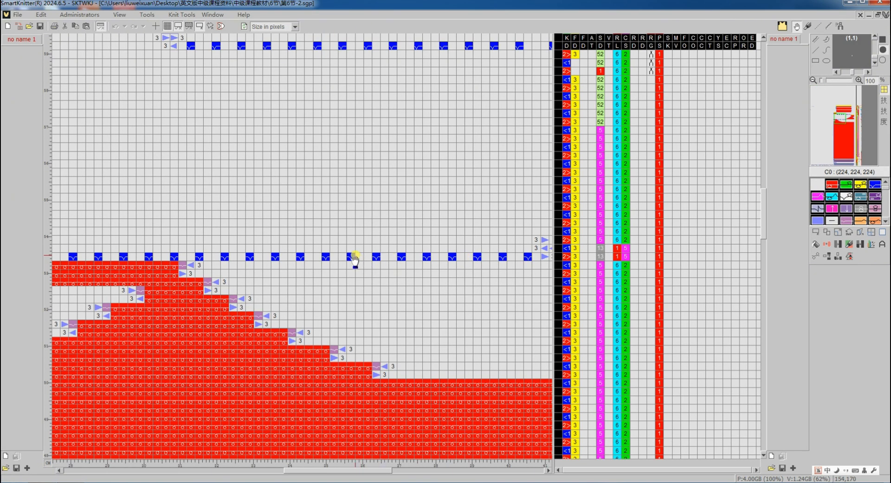
pyautogui.scroll(-3, 354, 260)
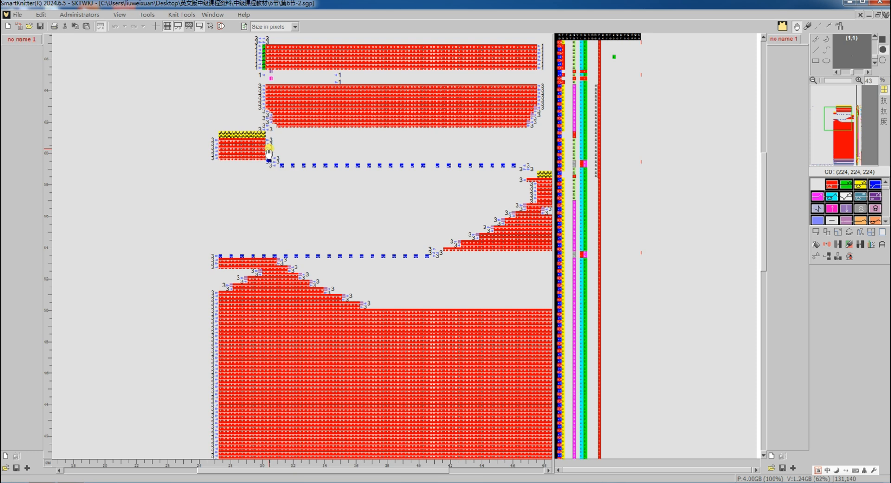
# In the pattern, move the 13 by 8 left shoulder block down onto the two-row strip by copying it and erasing the original
pyautogui.hotkey('ctrl', 'Tab')
pyautogui.scroll(1, 209, 170)
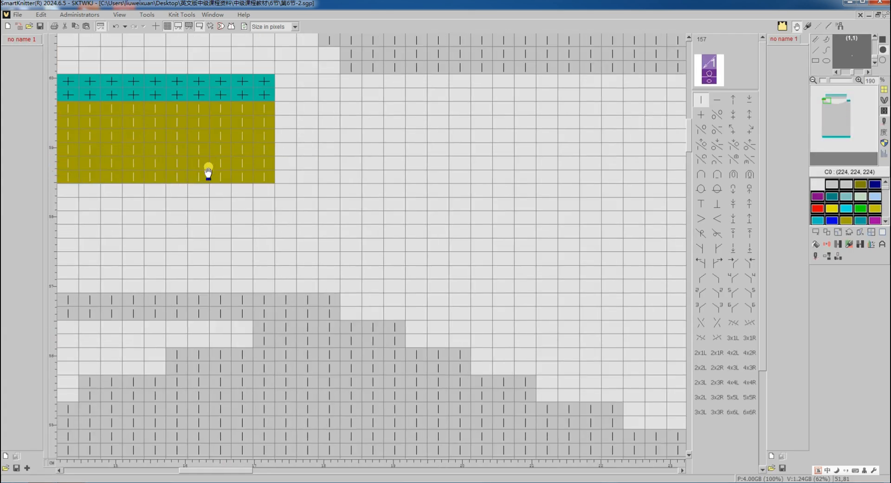
pyautogui.scroll(-1, 208, 170)
pyautogui.moveTo(212, 177); pyautogui.dragTo(377, 178)
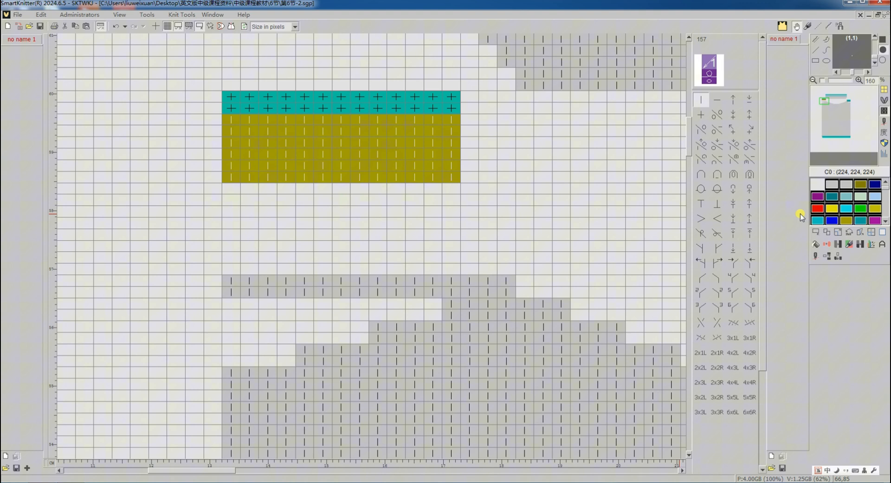
pyautogui.click(816, 231)
pyautogui.moveTo(459, 182); pyautogui.dragTo(226, 101)
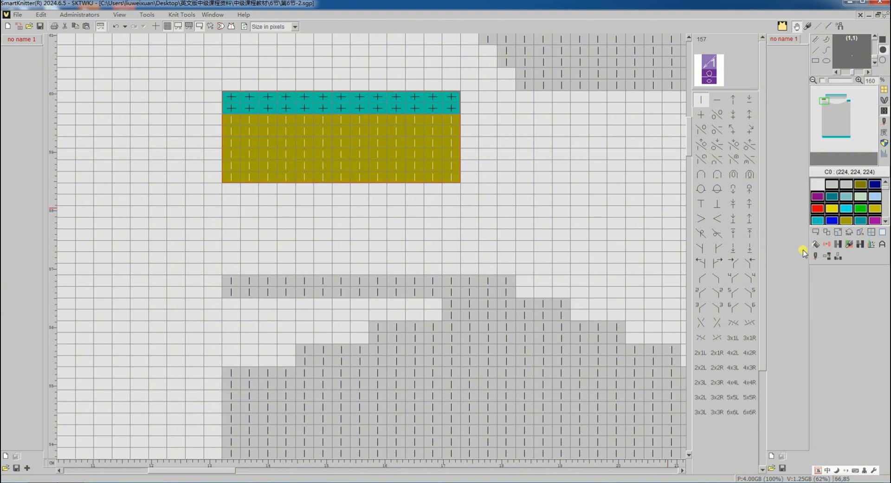
pyautogui.click(827, 232)
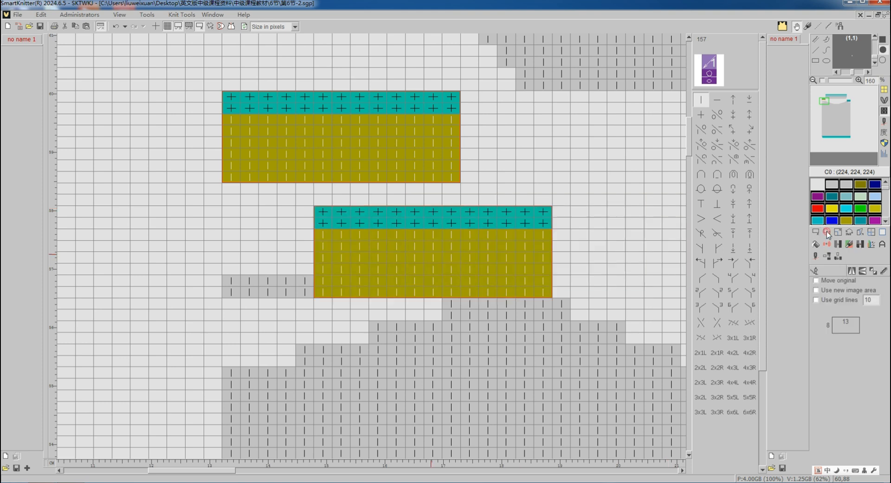
pyautogui.click(344, 239)
pyautogui.click(883, 233)
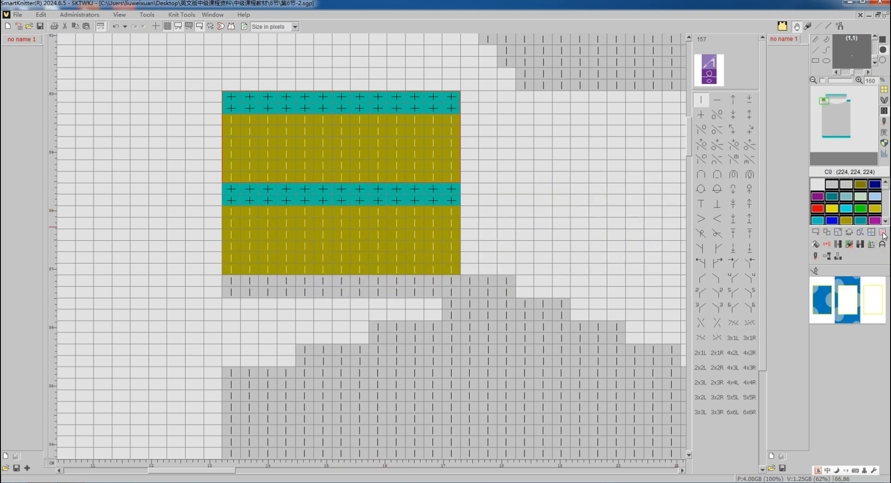
pyautogui.click(852, 298)
# Delete the eight empty horizontal lines beside the cleared area to lower the collar section, and define the full area as image
pyautogui.click(830, 256)
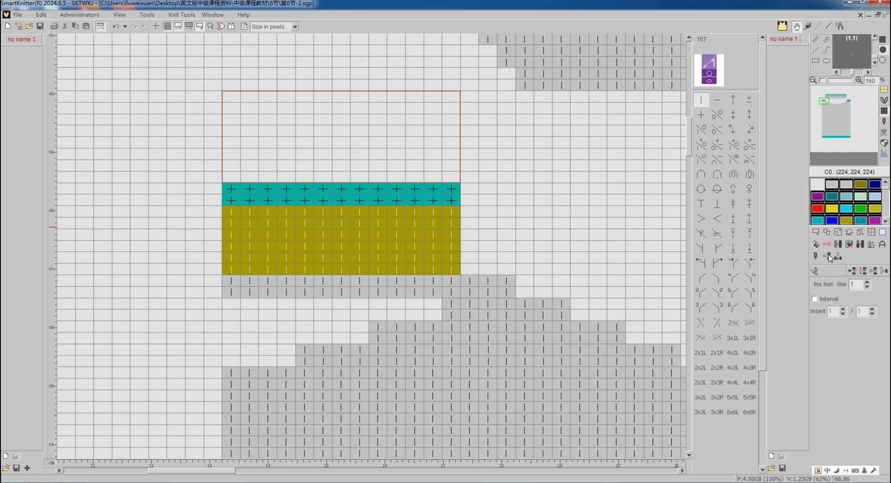
pyautogui.click(873, 271)
pyautogui.click(540, 99)
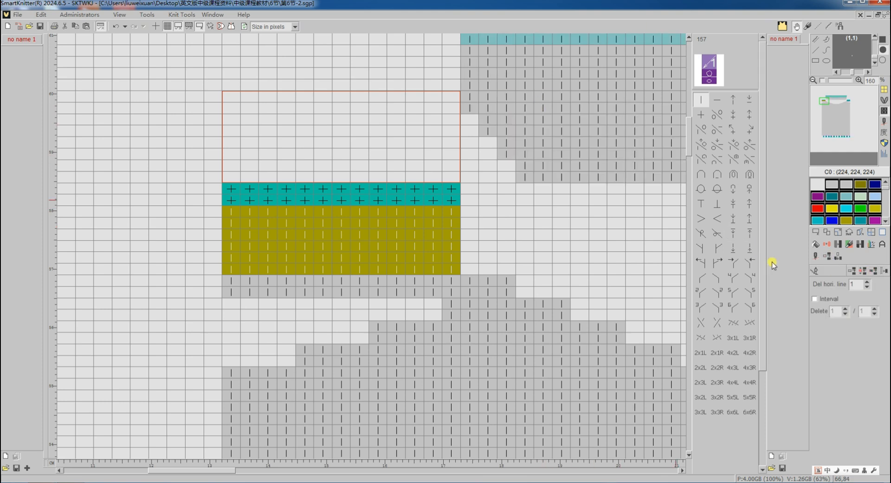
pyautogui.click(817, 274)
pyautogui.click(817, 233)
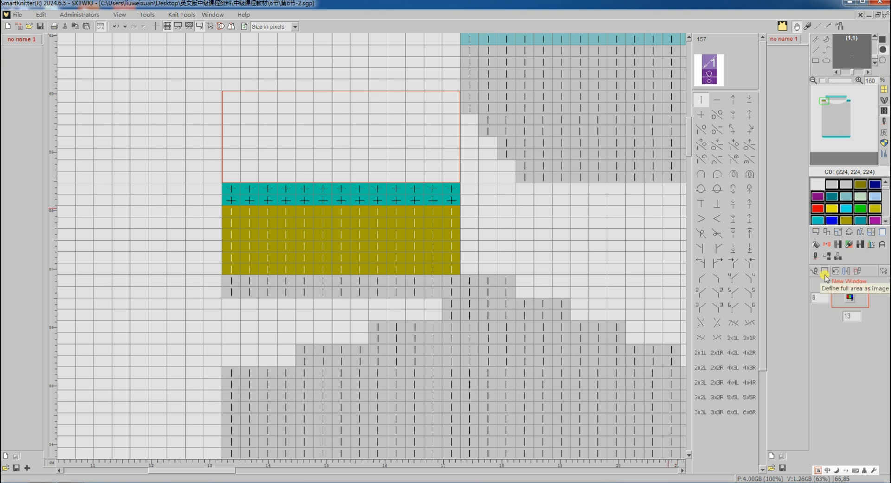
pyautogui.click(825, 272)
# Translate the edited 第6节-2 pattern to knitting machine code with the existing Shima Seiki SSR112 setup
pyautogui.click(816, 257)
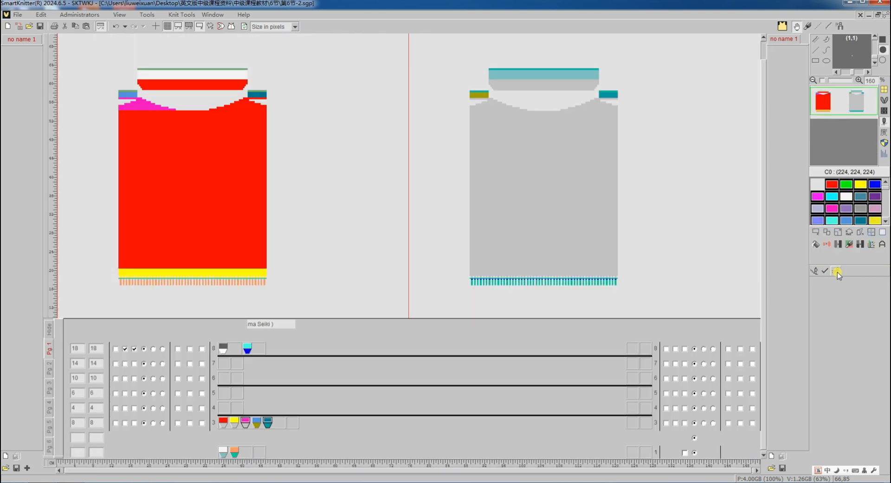
pyautogui.click(838, 272)
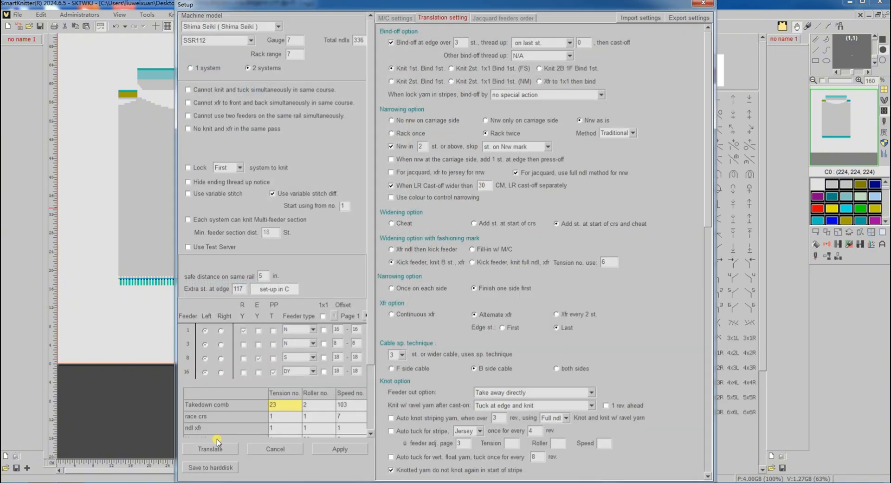
pyautogui.click(221, 453)
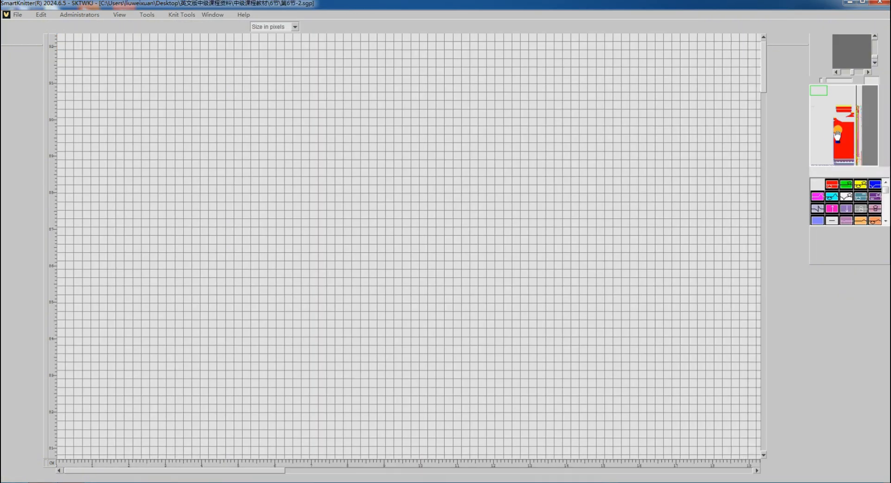
# Examine the left shoulder, right shoulder and collar sections in the translated machine code
pyautogui.click(841, 119)
pyautogui.scroll(-4, 489, 265)
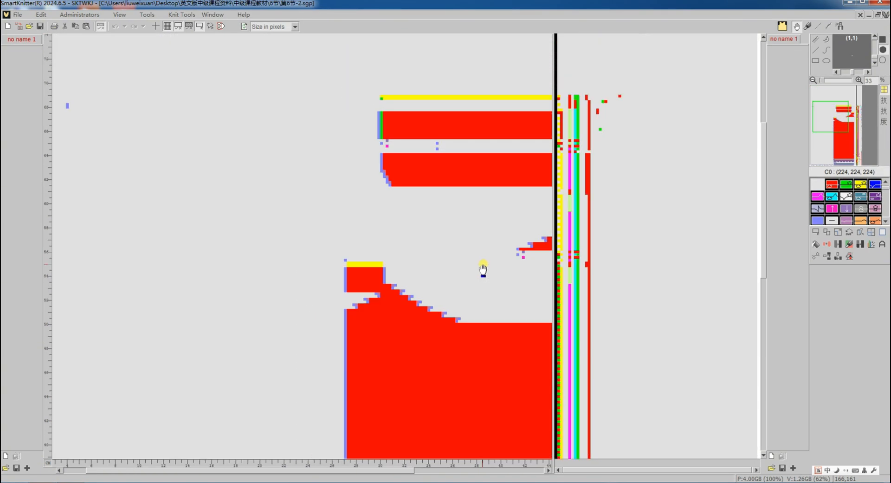
pyautogui.hscroll(3, 478, 271)
pyautogui.scroll(3, 349, 311)
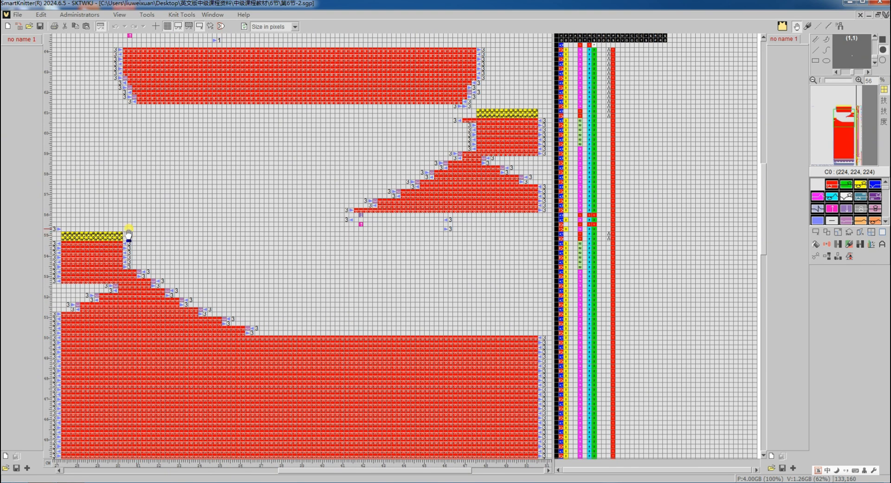
pyautogui.scroll(1, 353, 237)
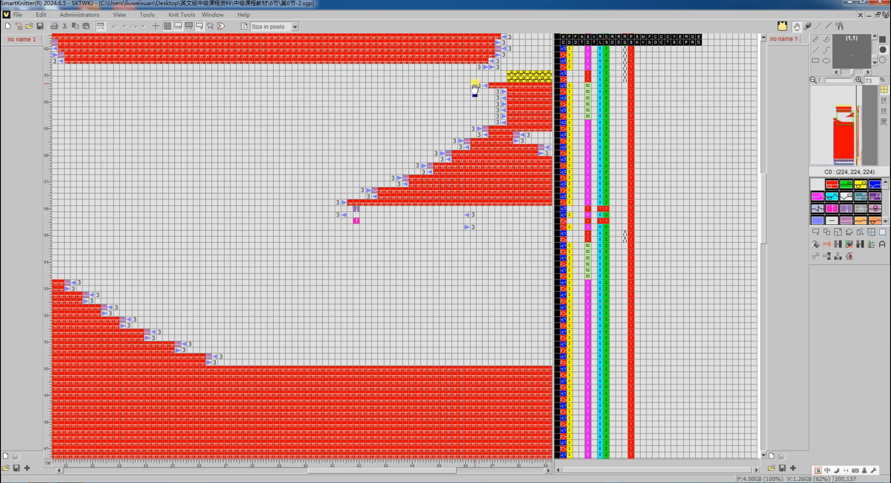
pyautogui.scroll(-4, 475, 89)
pyautogui.scroll(3, 468, 79)
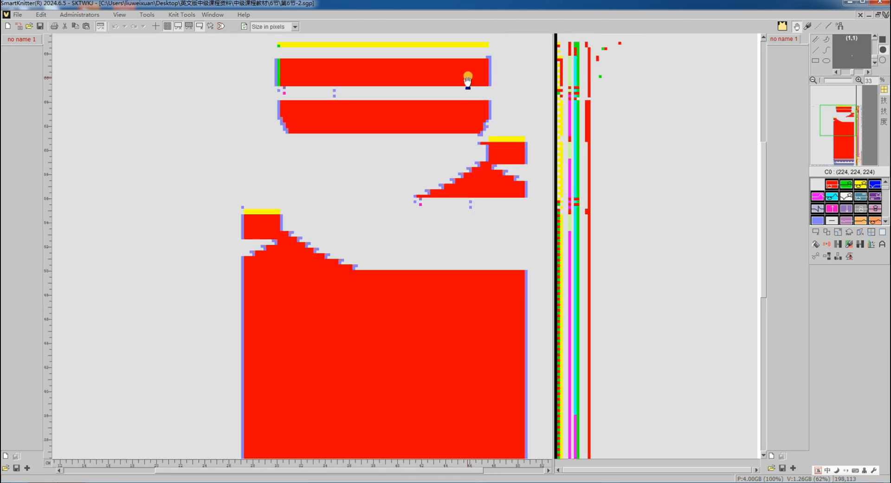
pyautogui.scroll(4, 392, 225)
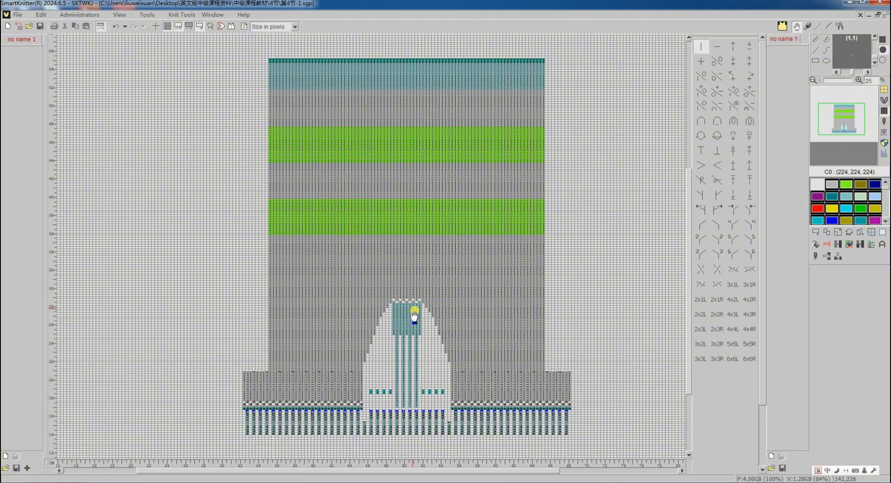
# Translate the 第4节-1 pattern to knitting machine code with the existing settings and inspect the transfers above the left rib
pyautogui.click(815, 257)
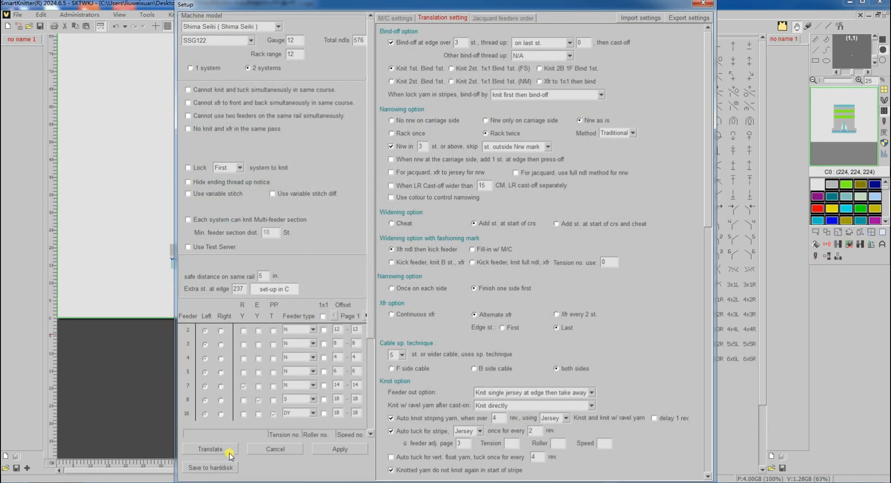
pyautogui.click(225, 448)
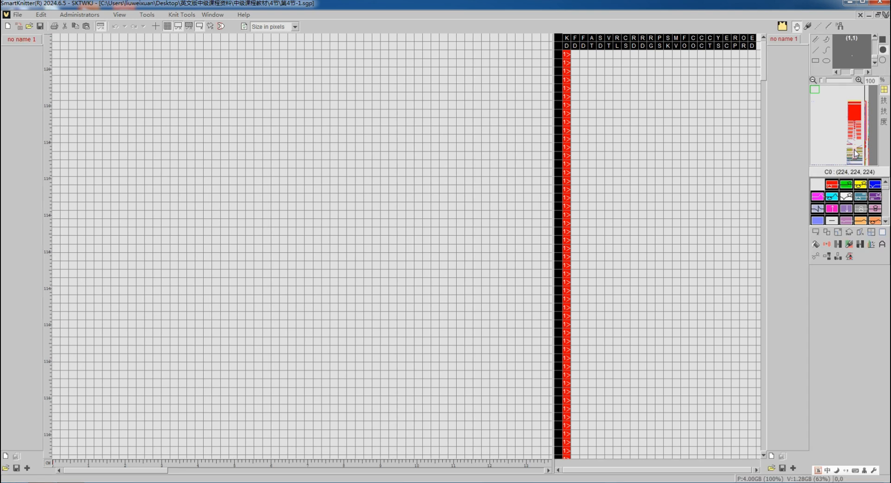
pyautogui.scroll(3, 323, 281)
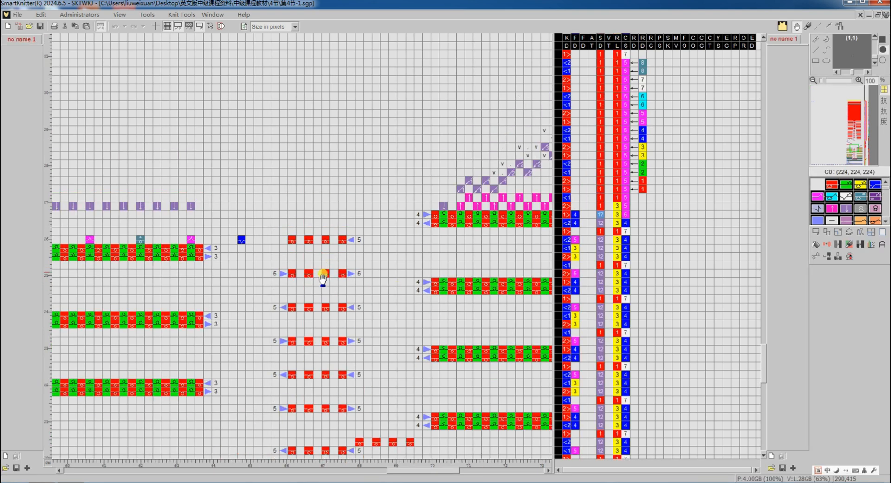
pyautogui.scroll(3, 163, 235)
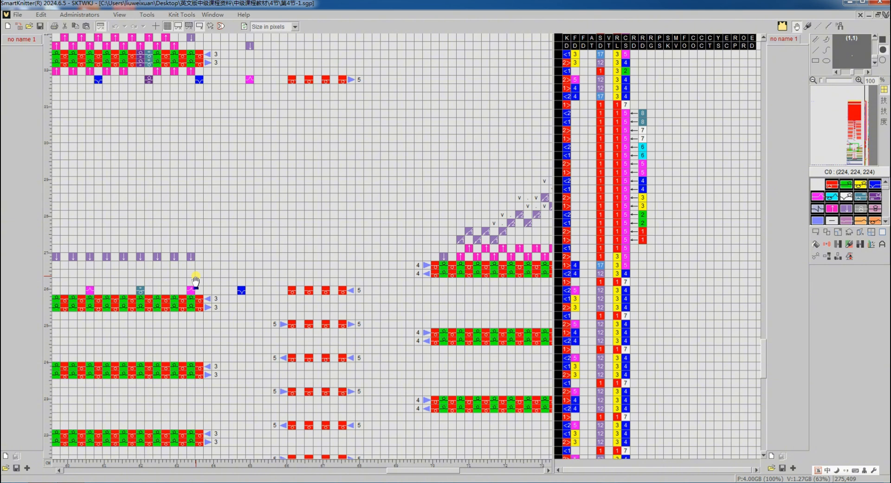
# In the pattern's left rib, change the back stitches in the third row from its top to the back-stitch symbol with down-arrow transfer
pyautogui.hotkey('ctrl', 'Tab')
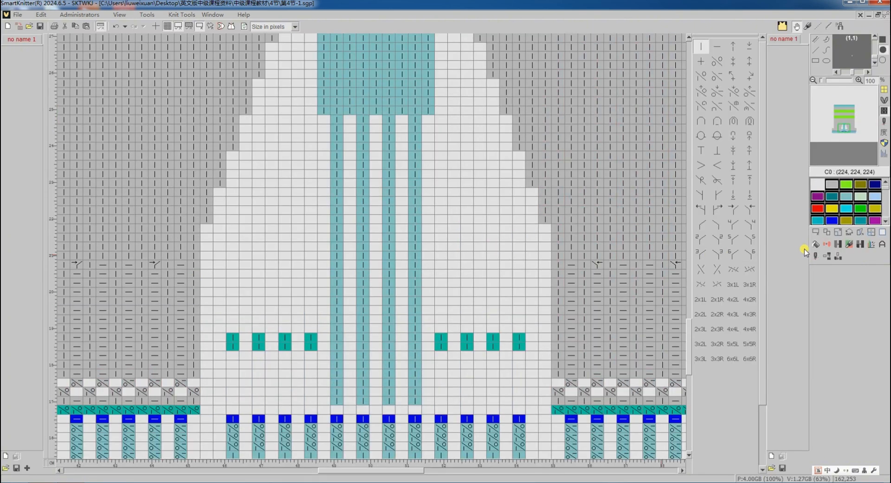
pyautogui.click(815, 232)
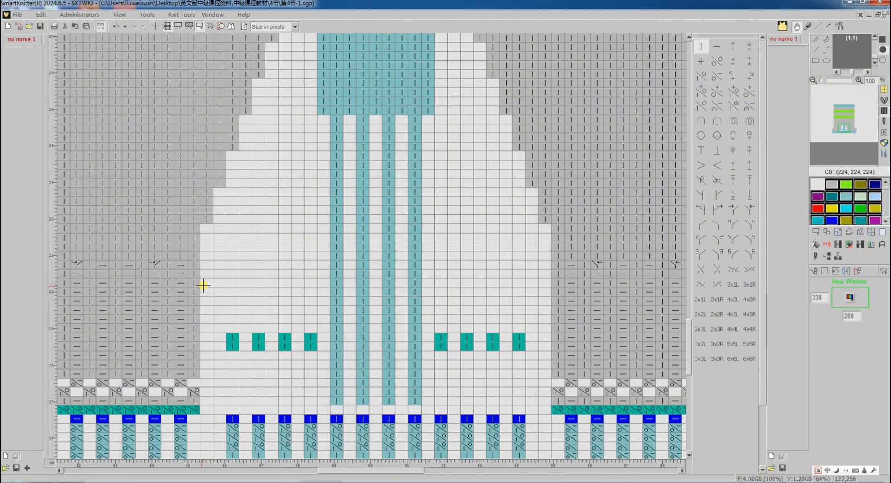
pyautogui.moveTo(206, 287); pyautogui.dragTo(283, 283)
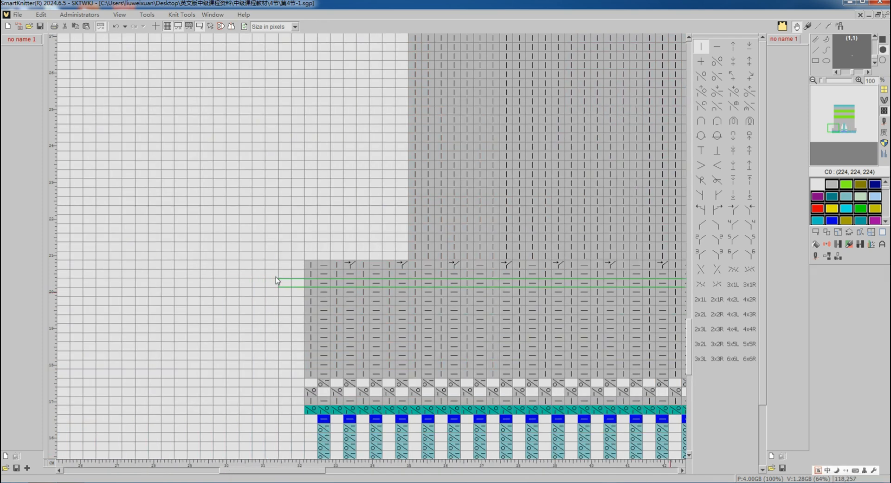
pyautogui.click(838, 246)
pyautogui.click(661, 284)
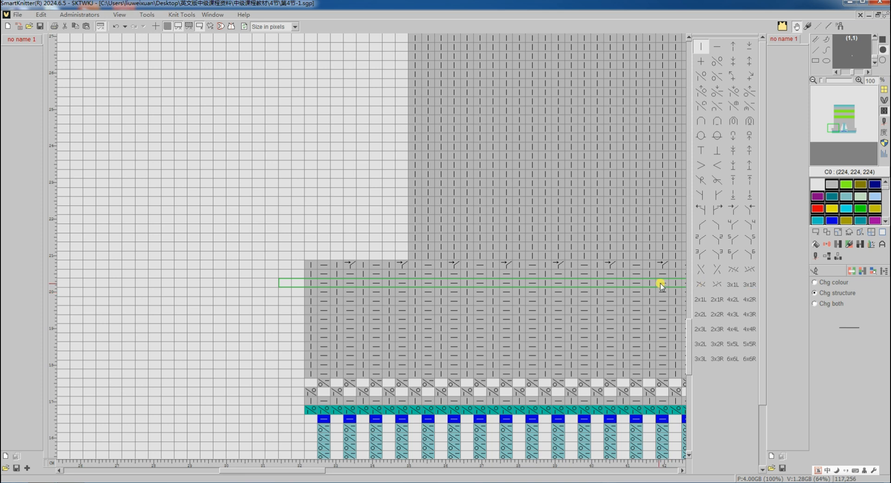
pyautogui.click(751, 47)
pyautogui.click(829, 243)
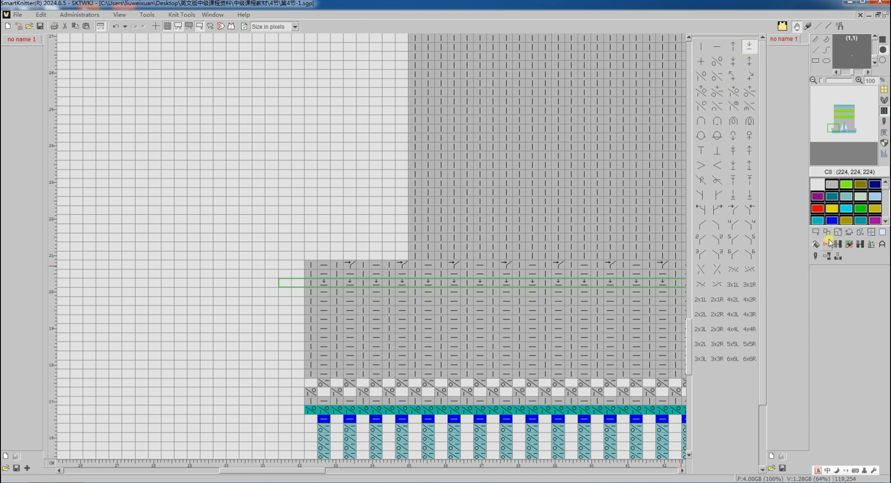
pyautogui.click(818, 235)
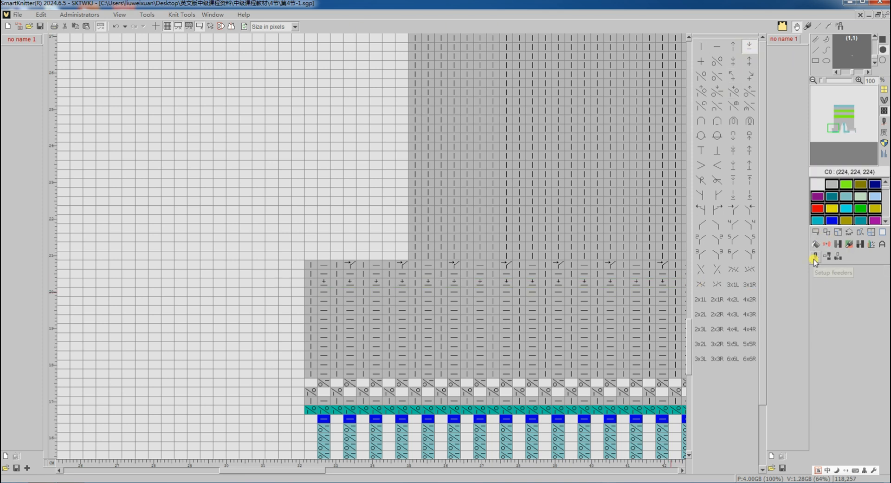
# Translate the edited 第4节-1 pattern to machine code again and check the left rib's transfer row
pyautogui.click(816, 257)
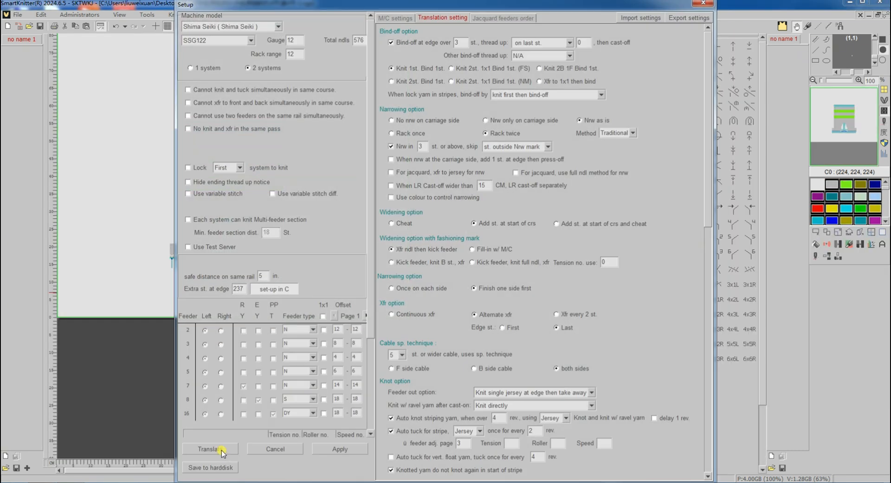
pyautogui.click(221, 450)
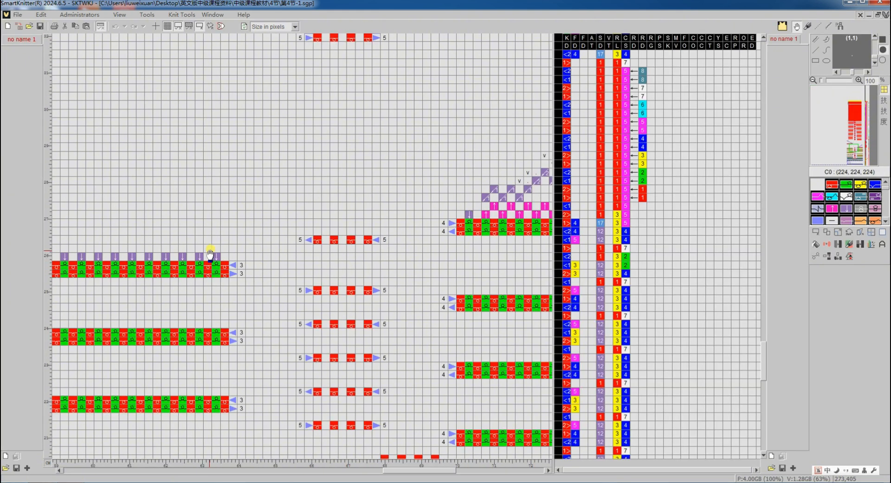
pyautogui.scroll(4, 219, 274)
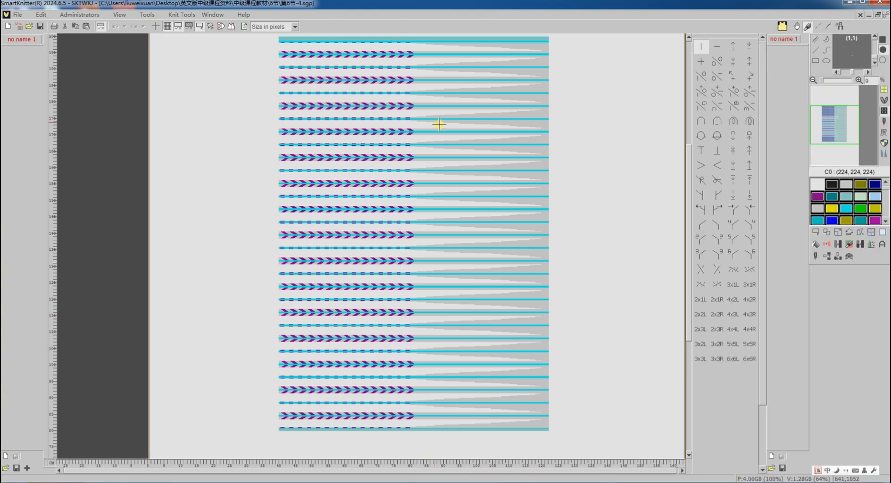
# Translate the 第6节-4 pattern to knitting machine code with the existing feeder and translation settings
pyautogui.click(816, 257)
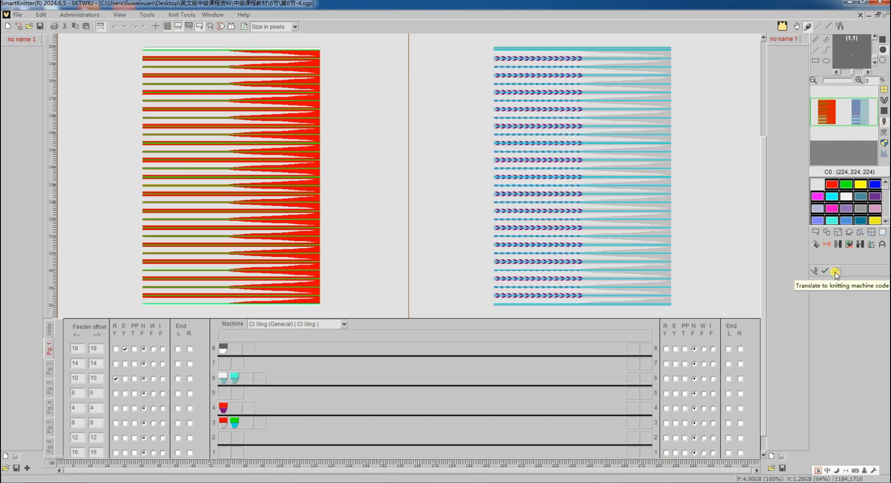
pyautogui.click(835, 272)
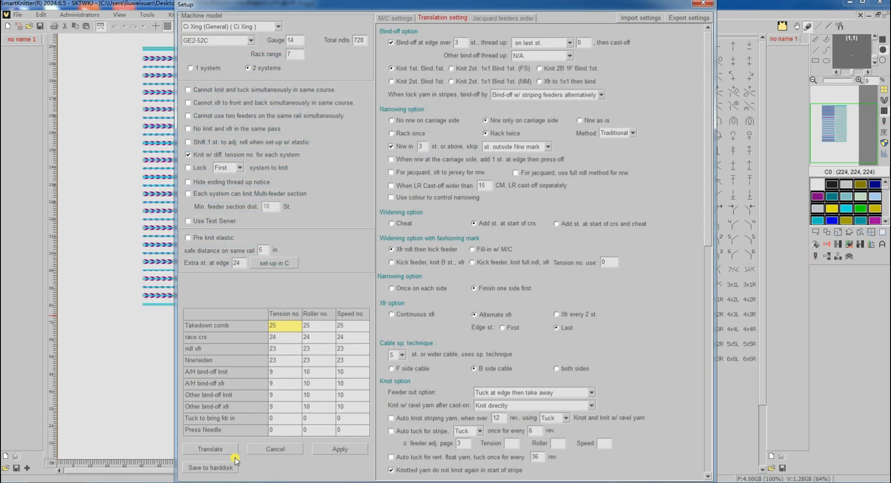
pyautogui.click(224, 449)
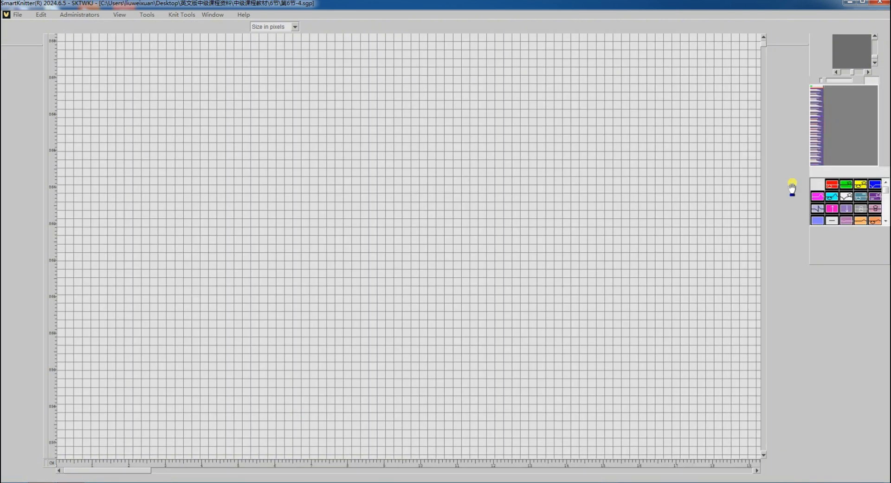
pyautogui.click(818, 154)
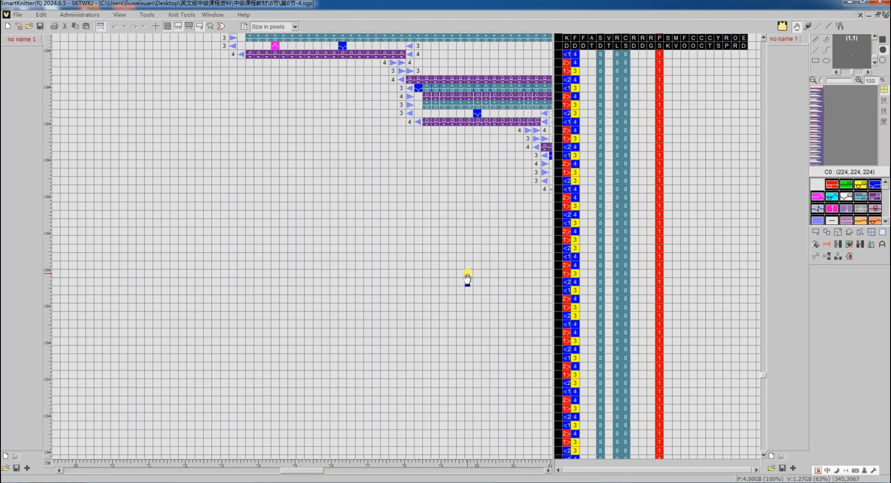
# Examine the stepped partial-knitting sections and the feeder-kick rows between them in the translated 第6节-4 machine code
pyautogui.scroll(-2, 468, 273)
pyautogui.scroll(-4, 460, 274)
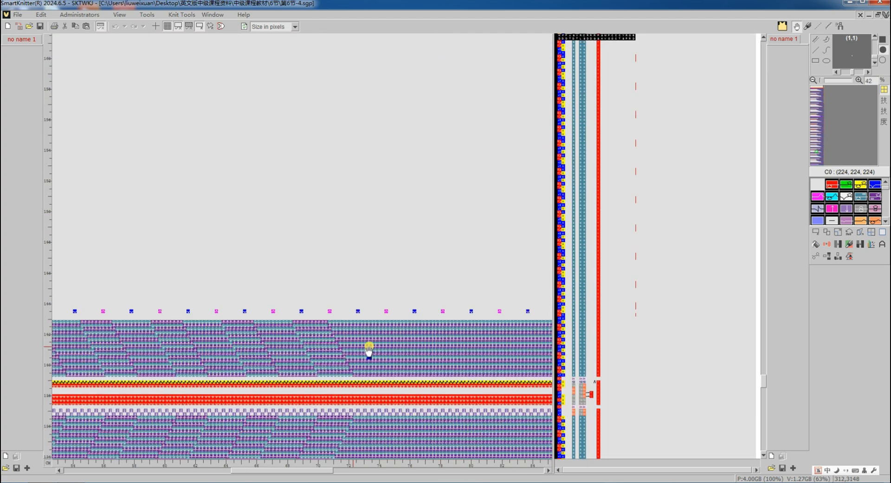
pyautogui.hscroll(3, 474, 313)
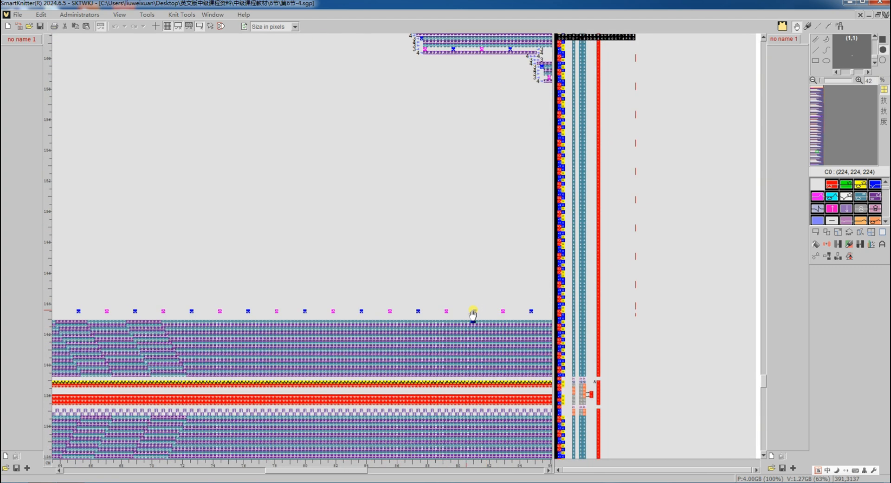
pyautogui.scroll(3, 438, 305)
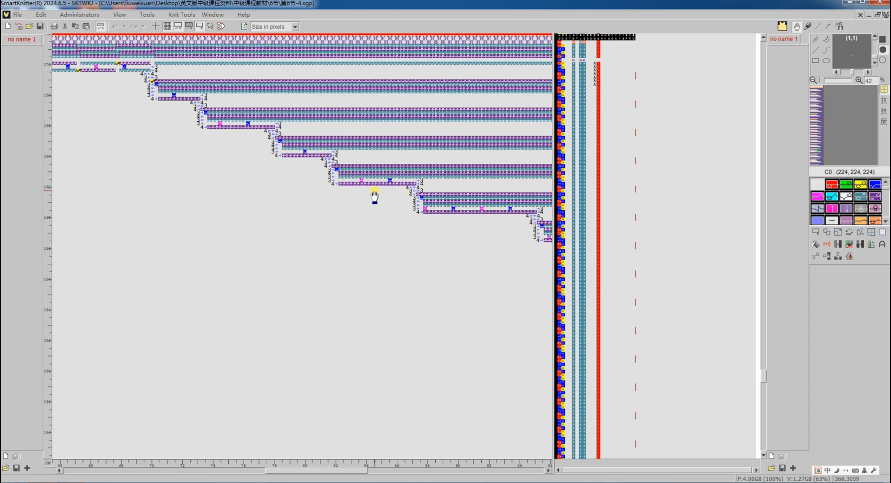
pyautogui.scroll(2, 372, 199)
pyautogui.scroll(3, 434, 176)
pyautogui.scroll(10, 422, 190)
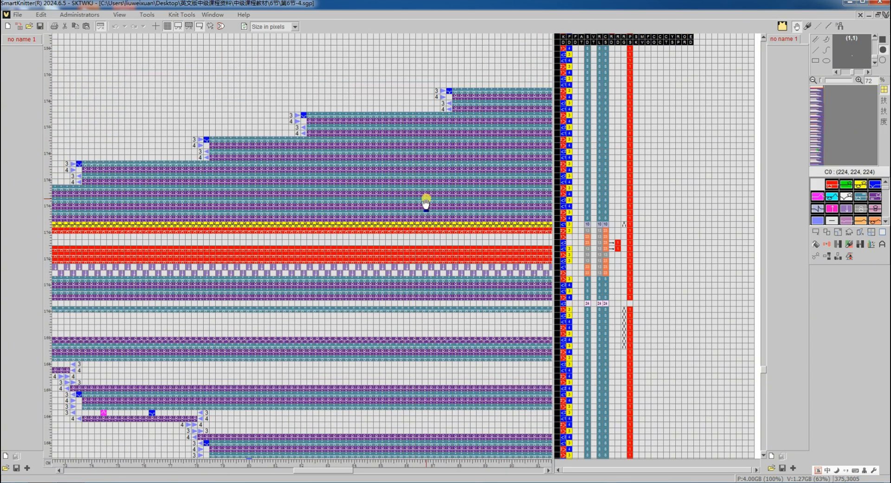
pyautogui.scroll(3, 431, 195)
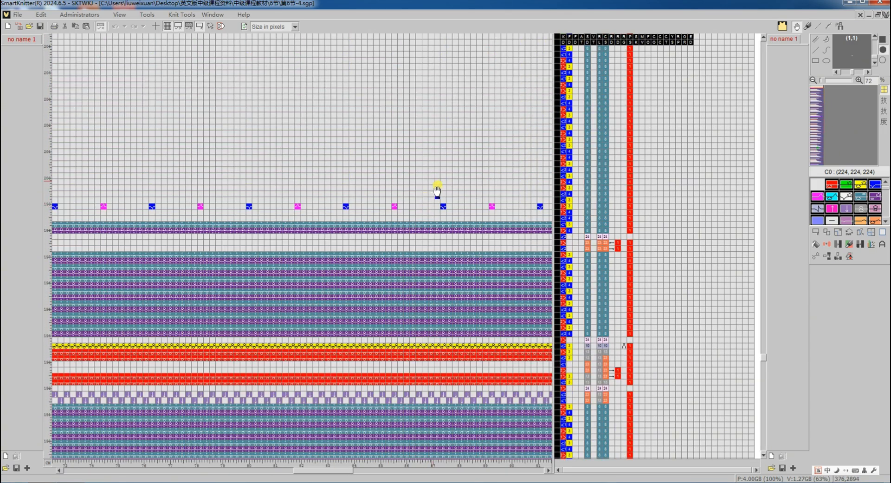
pyautogui.scroll(-3, 396, 206)
pyautogui.scroll(-1, 398, 213)
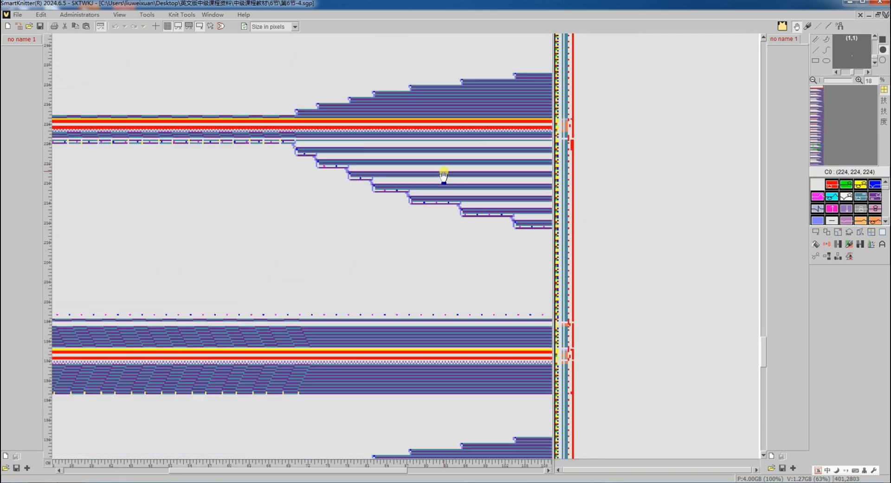
pyautogui.scroll(8, 400, 214)
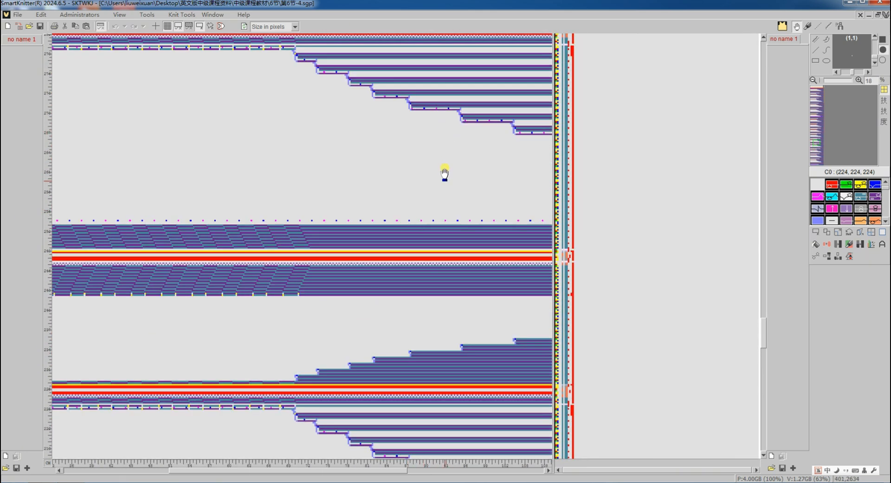
# In the 第6节-4 feeder setup, set feeder 3 to end on the right and feeder 4 to end on the left
pyautogui.doubleClick(488, 220)
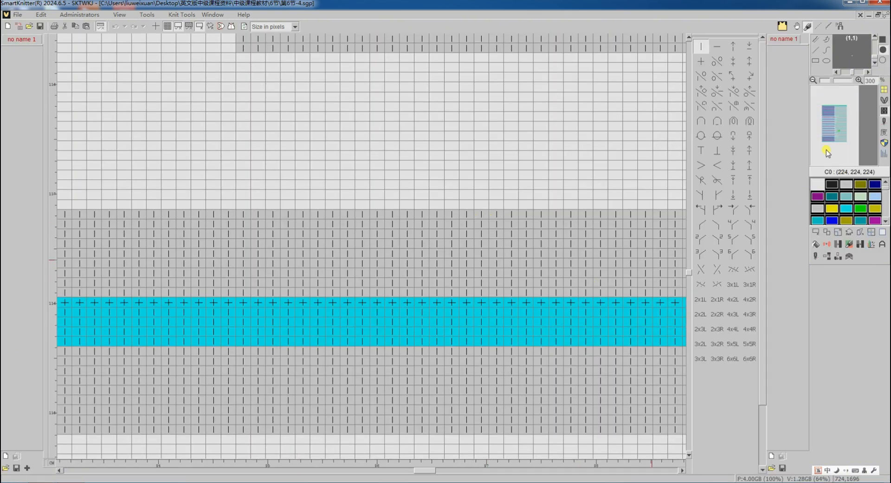
pyautogui.click(827, 138)
pyautogui.scroll(3, 669, 184)
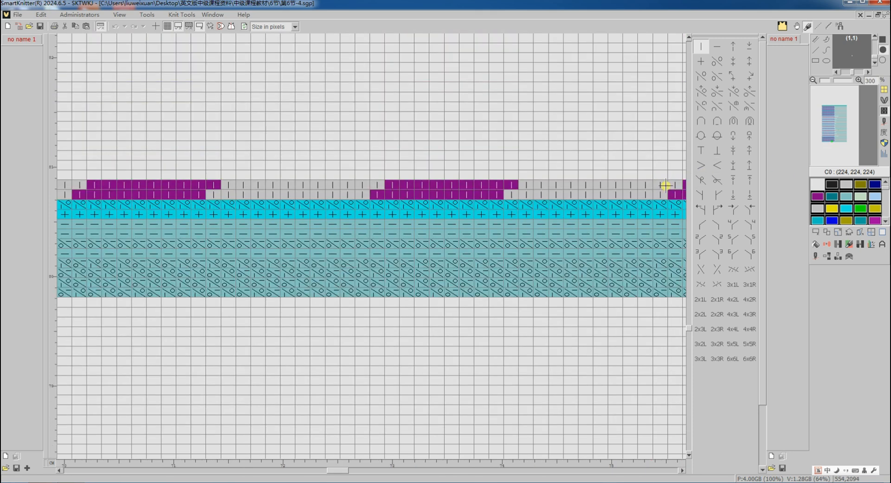
pyautogui.hscroll(4, 606, 217)
pyautogui.hscroll(4, 607, 218)
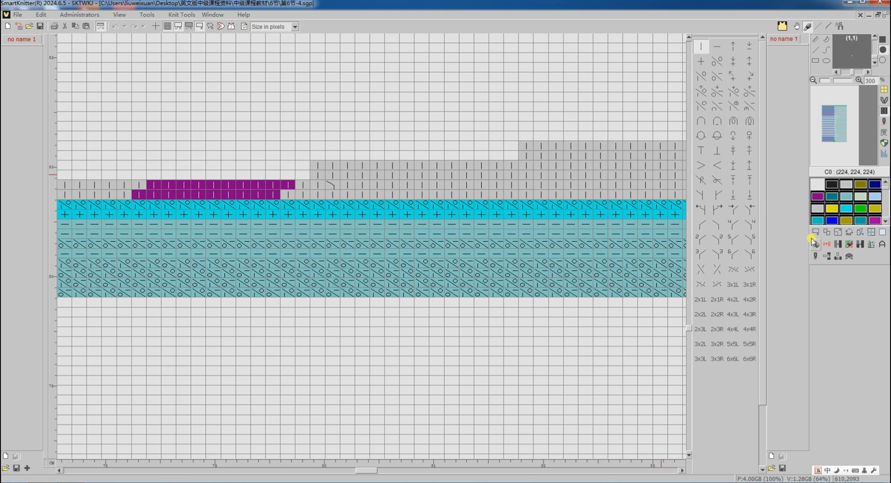
pyautogui.click(815, 257)
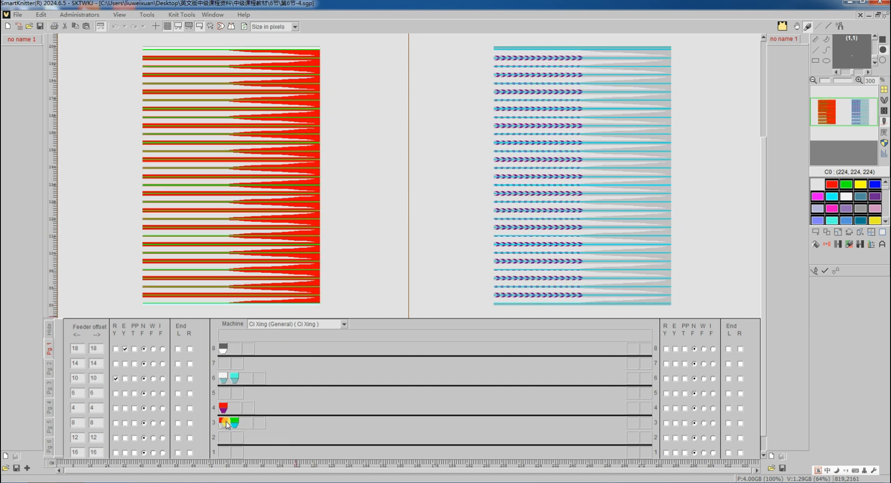
pyautogui.click(191, 423)
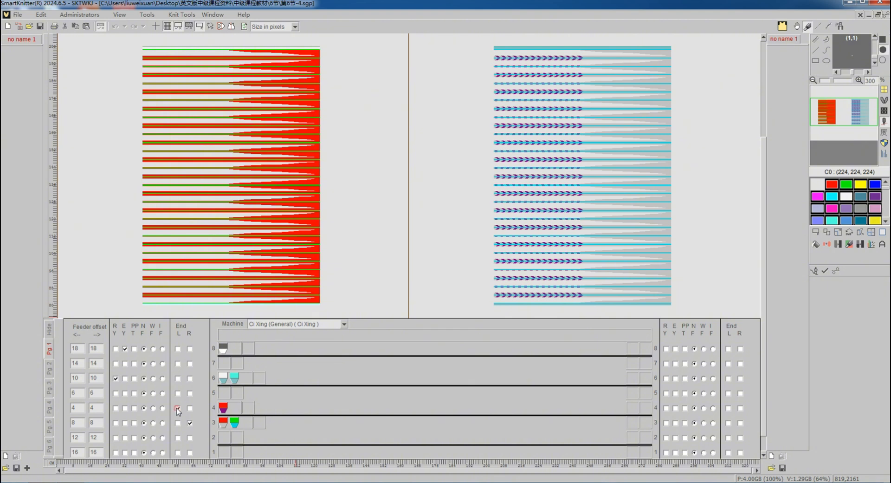
pyautogui.click(178, 408)
# Translate the 第6节-4 pattern with the changed feeder end sides and check the stepped sections in the machine code
pyautogui.click(826, 269)
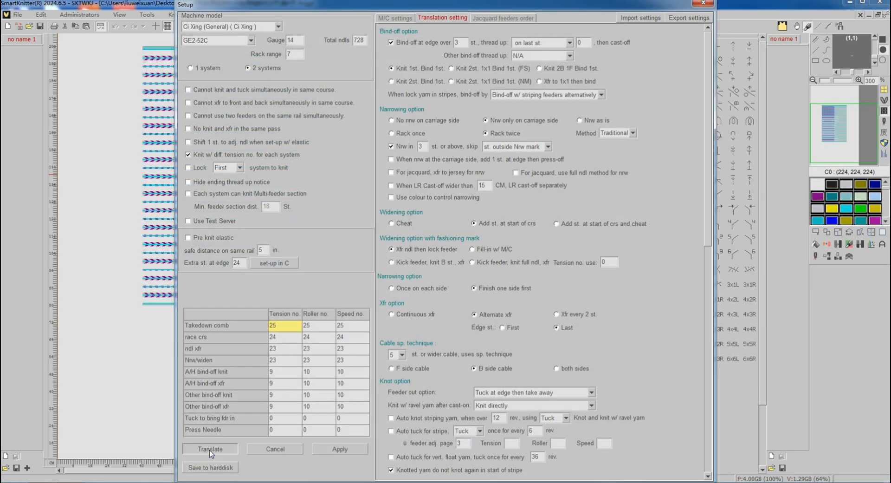
pyautogui.click(210, 449)
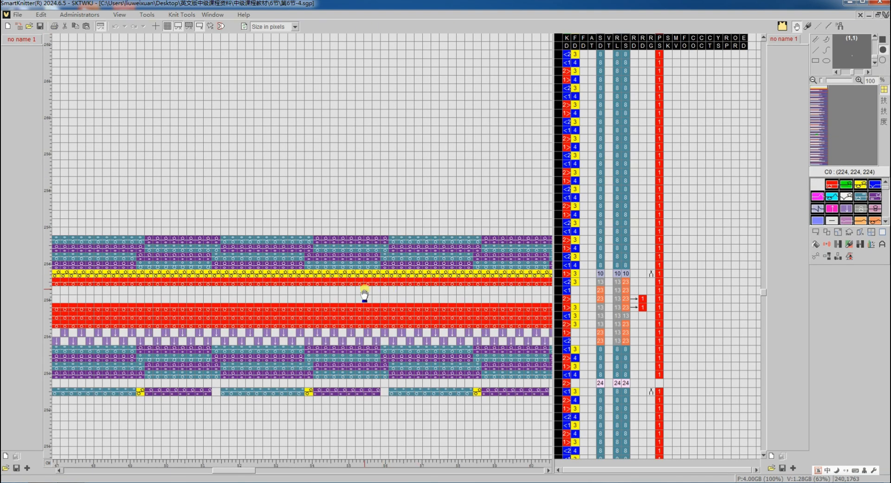
pyautogui.scroll(-4, 365, 294)
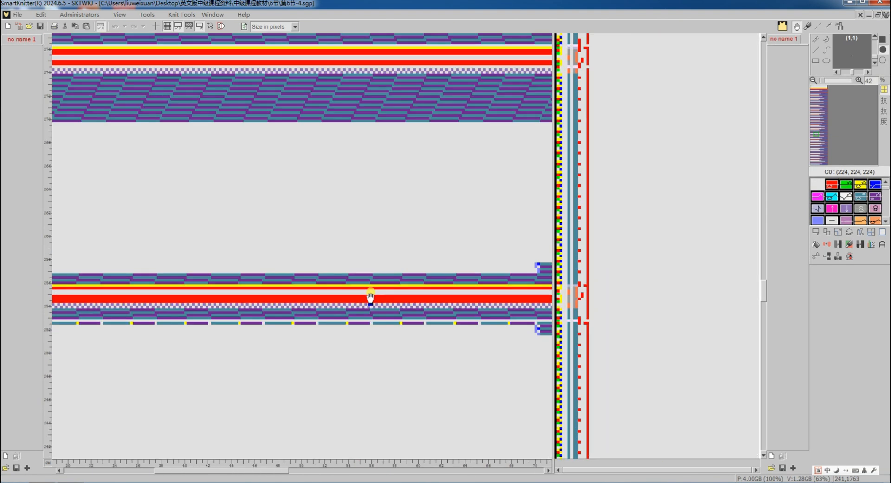
pyautogui.hscroll(5, 370, 297)
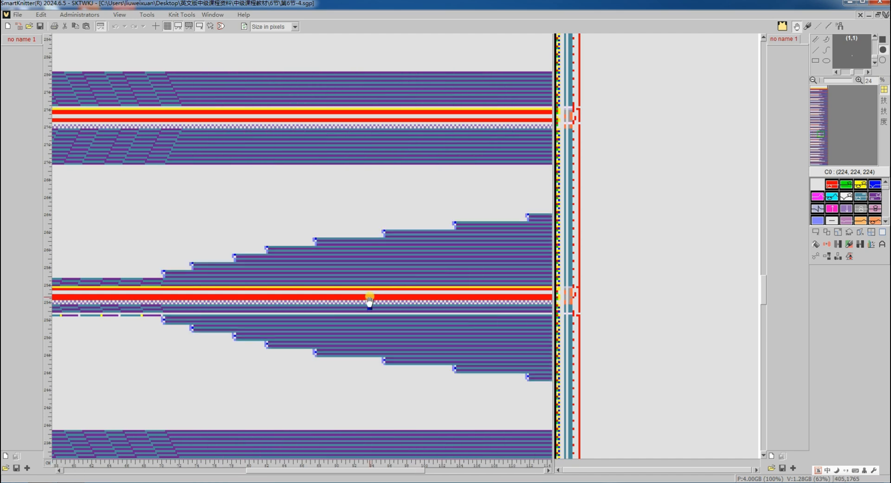
pyautogui.scroll(5, 369, 300)
pyautogui.scroll(-8, 378, 310)
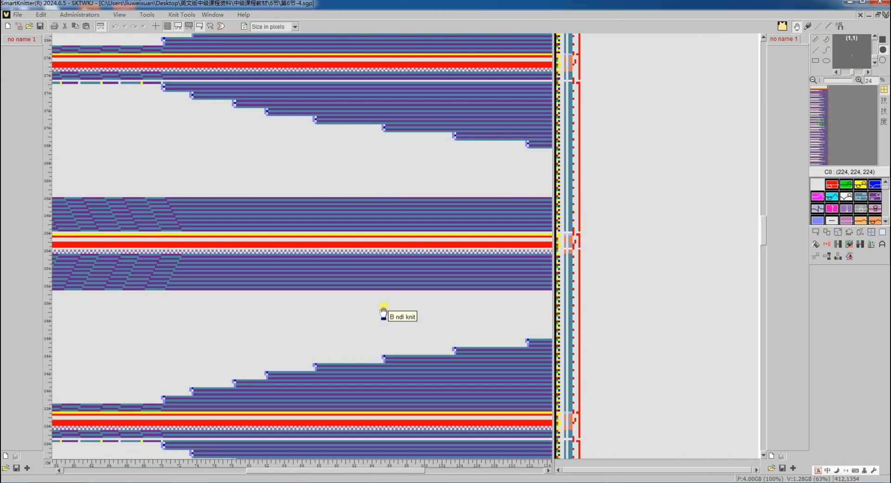
pyautogui.scroll(-2, 383, 311)
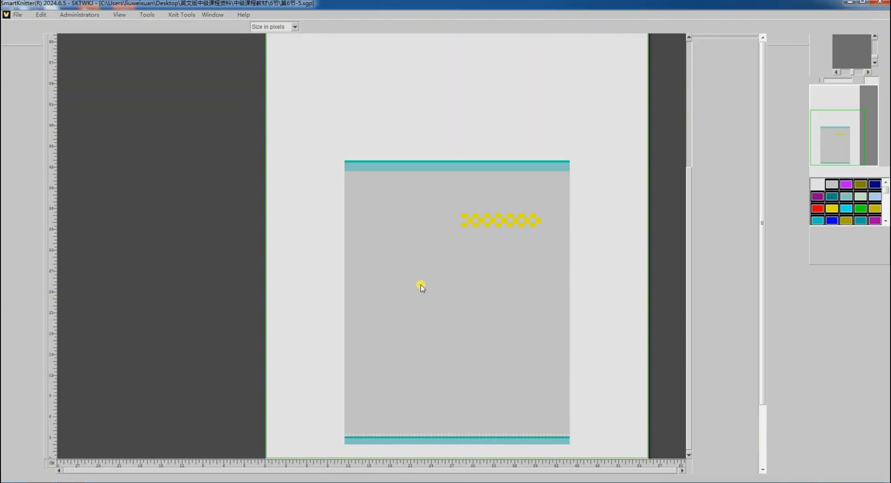
# Translate the 第6节-5 pattern to machine code with the existing settings and inspect the feeder rows around the checkered block
pyautogui.rightClick(468, 237)
pyautogui.click(751, 284)
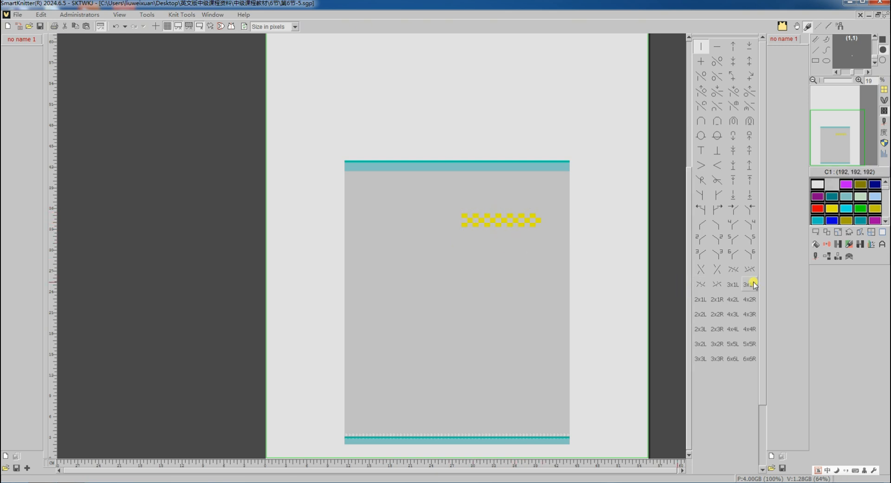
pyautogui.click(824, 276)
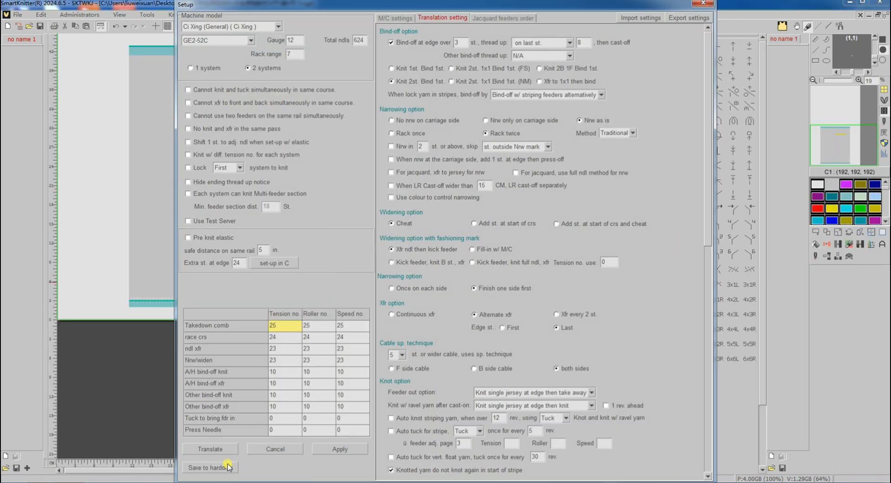
pyautogui.click(222, 448)
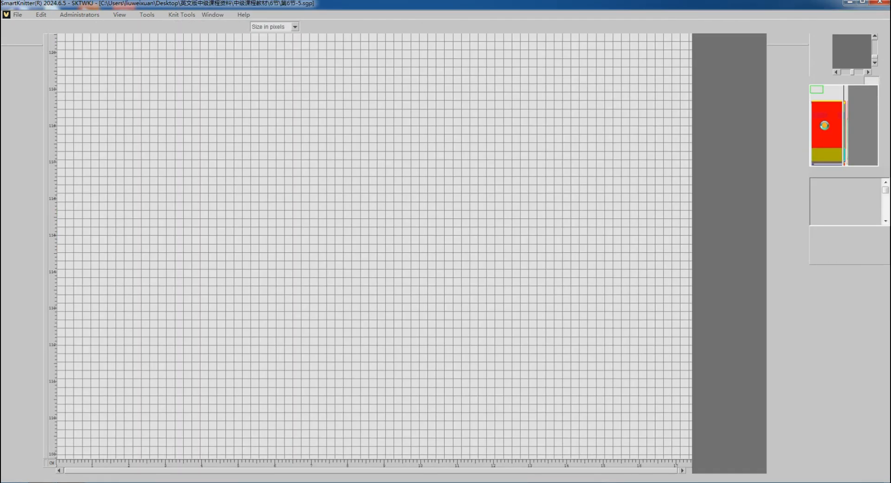
pyautogui.scroll(2, 487, 257)
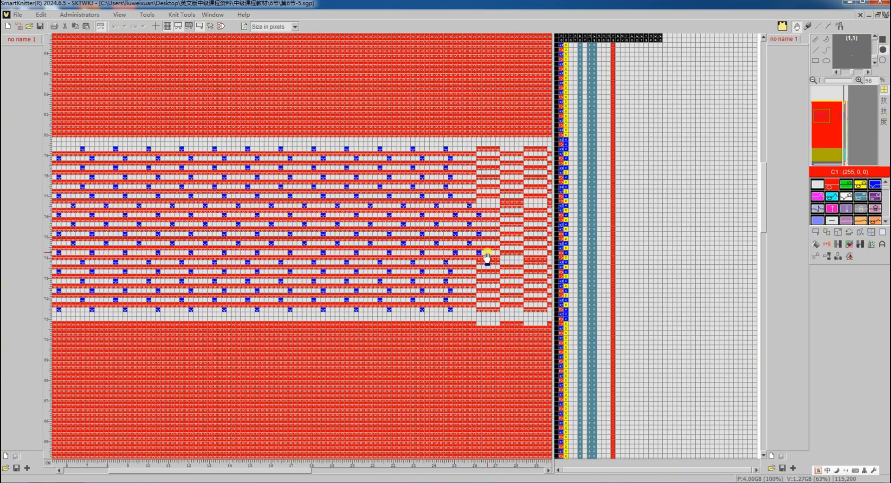
pyautogui.hscroll(3, 483, 255)
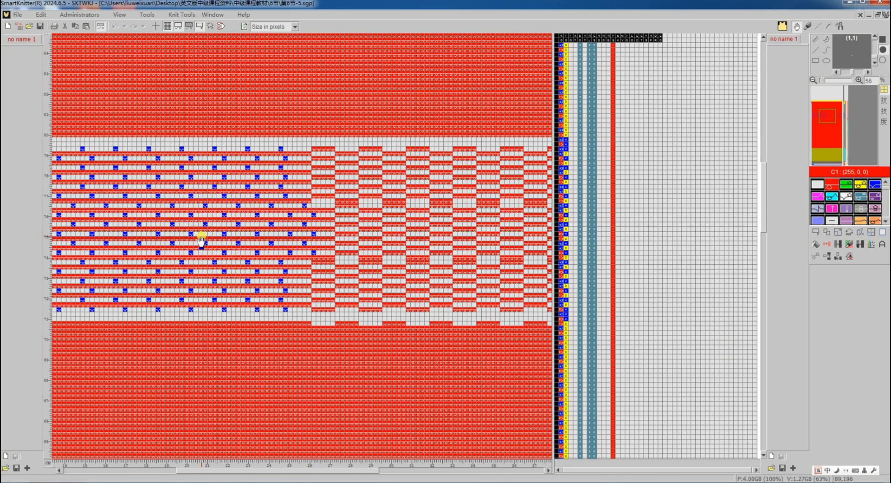
pyautogui.hscroll(3, 236, 249)
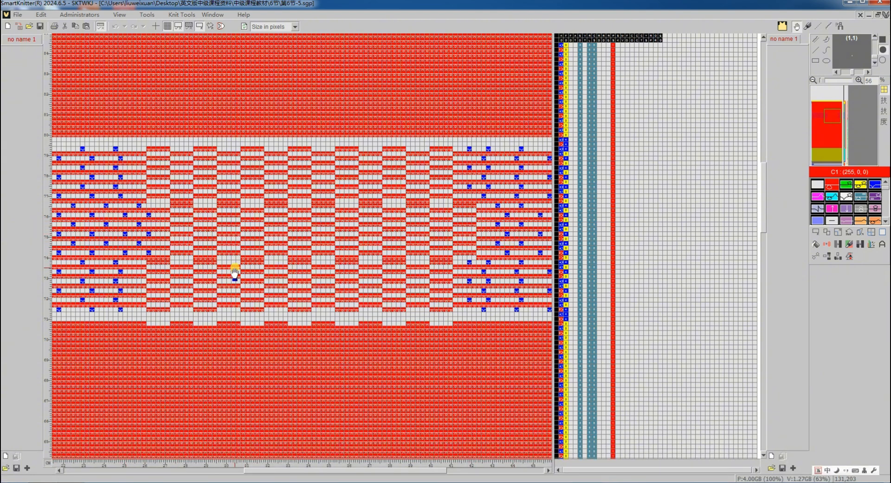
# In the 第6节-5 yarn colour layer, fill a 70 by 18 rectangle of green C2 over the whole checkered block
pyautogui.press('Tab')
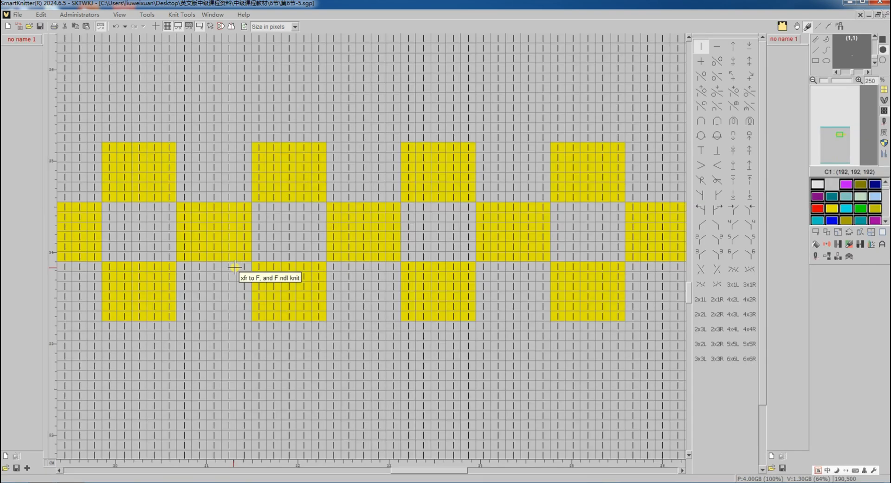
pyautogui.scroll(-2, 259, 268)
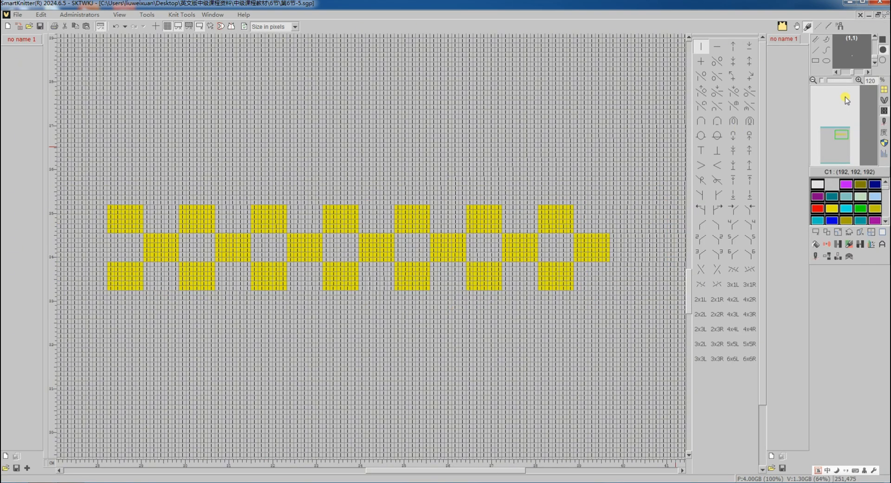
pyautogui.click(880, 125)
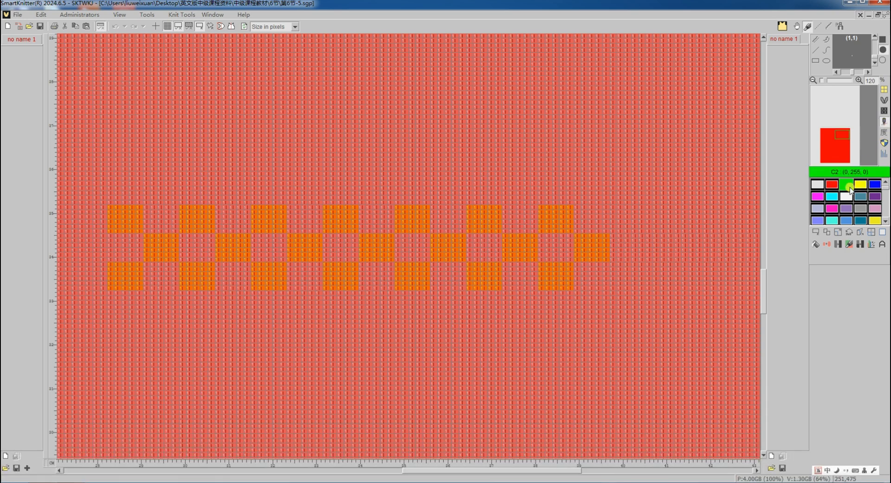
pyautogui.click(816, 61)
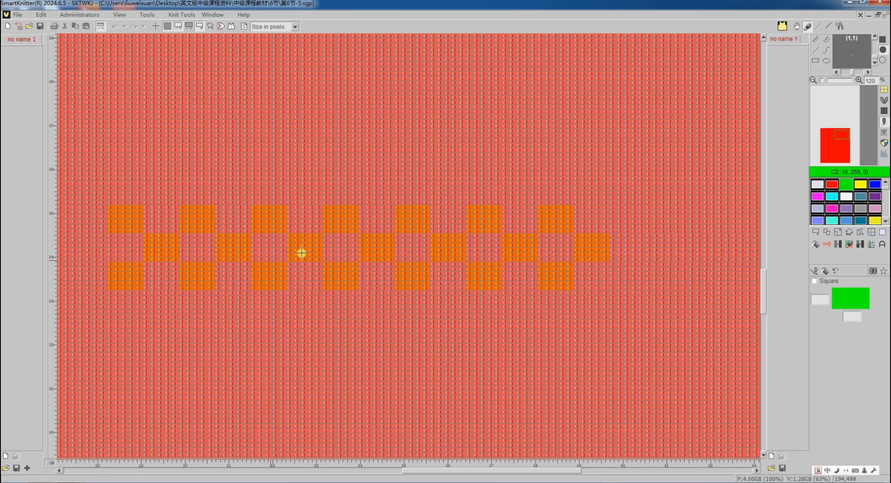
pyautogui.moveTo(111, 289); pyautogui.dragTo(603, 209)
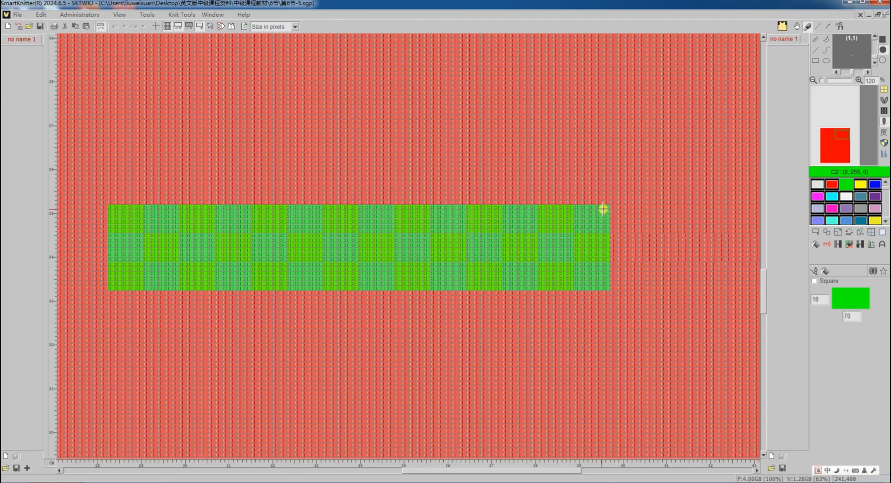
# In the 第6节-5 feeder setup, assign the two green yarns to feeders 3 and 4 and set both feeders to end on the left
pyautogui.click(883, 101)
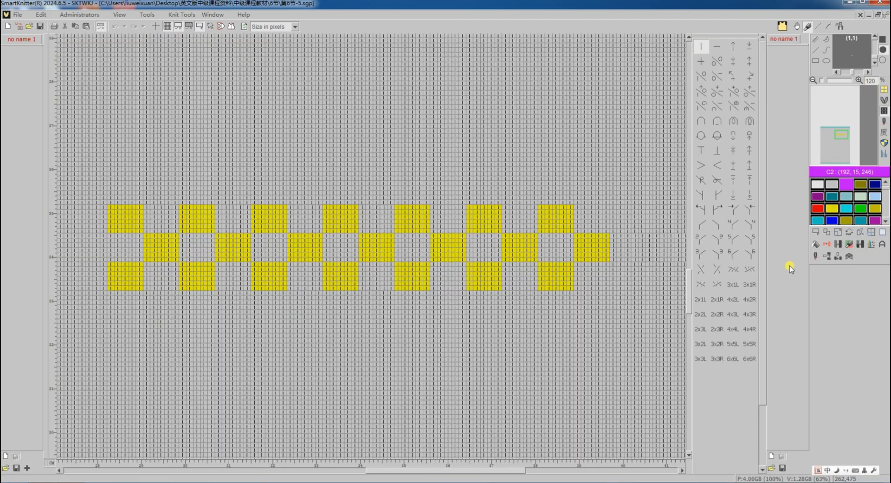
pyautogui.click(818, 258)
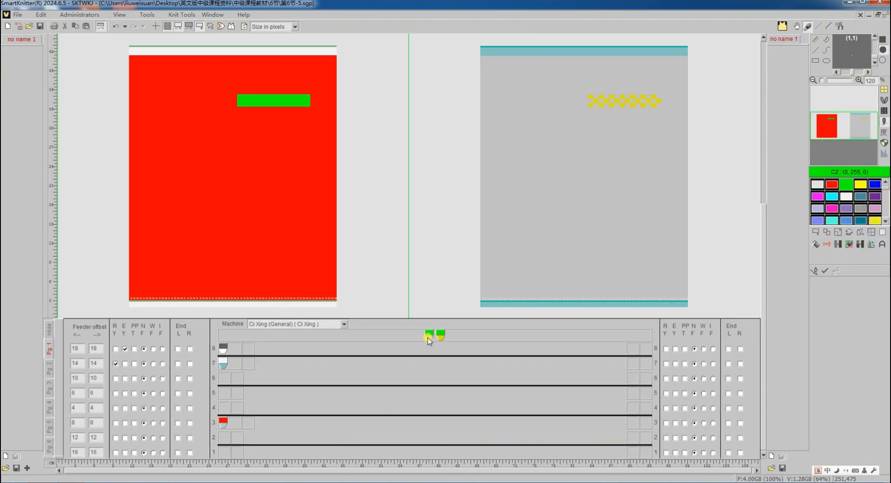
pyautogui.moveTo(428, 339)
pyautogui.mouseDown()
pyautogui.moveTo(414, 359)
pyautogui.moveTo(235, 423)
pyautogui.mouseUp()
pyautogui.moveTo(432, 339)
pyautogui.mouseDown()
pyautogui.moveTo(408, 357)
pyautogui.moveTo(225, 407)
pyautogui.mouseUp()
pyautogui.click(179, 408)
pyautogui.click(179, 423)
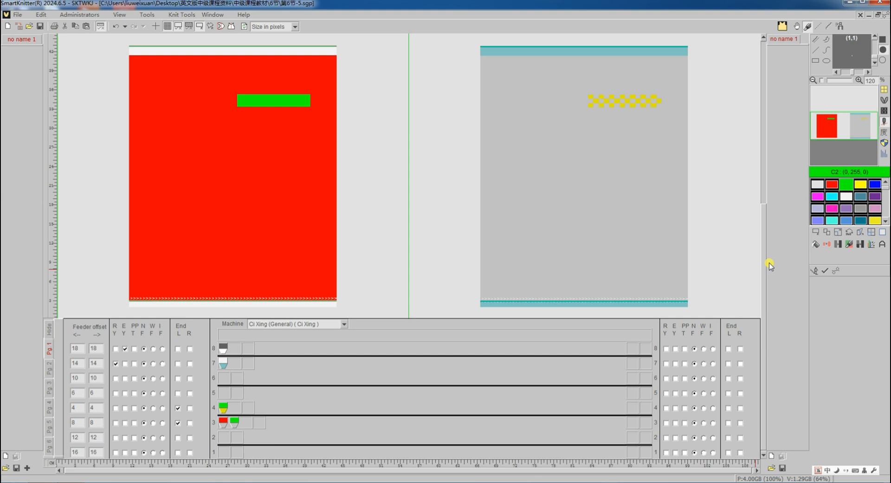
pyautogui.click(825, 270)
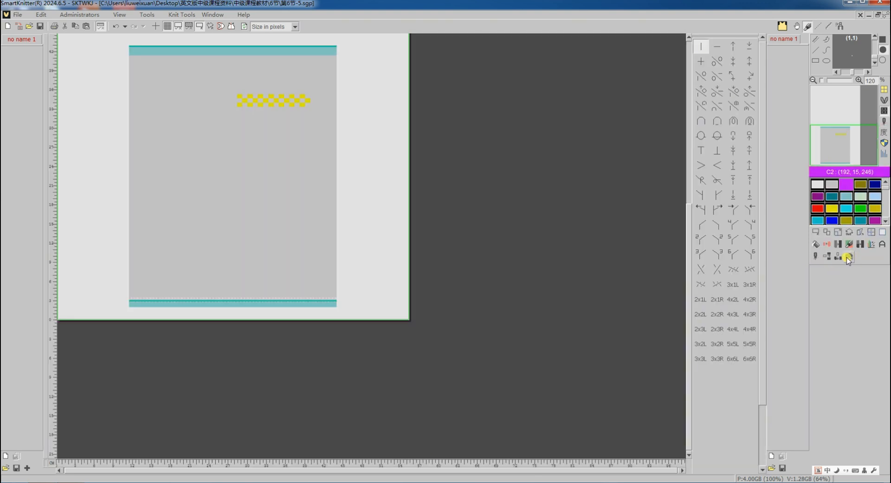
# Change the green zone's two-colour jacquard style to Float backing in the 第6节-5 feeder setup
pyautogui.click(818, 258)
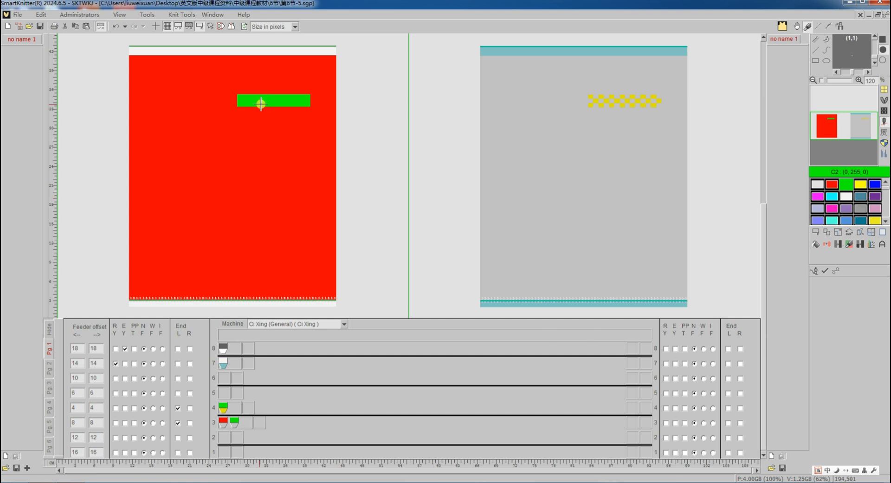
pyautogui.rightClick(261, 101)
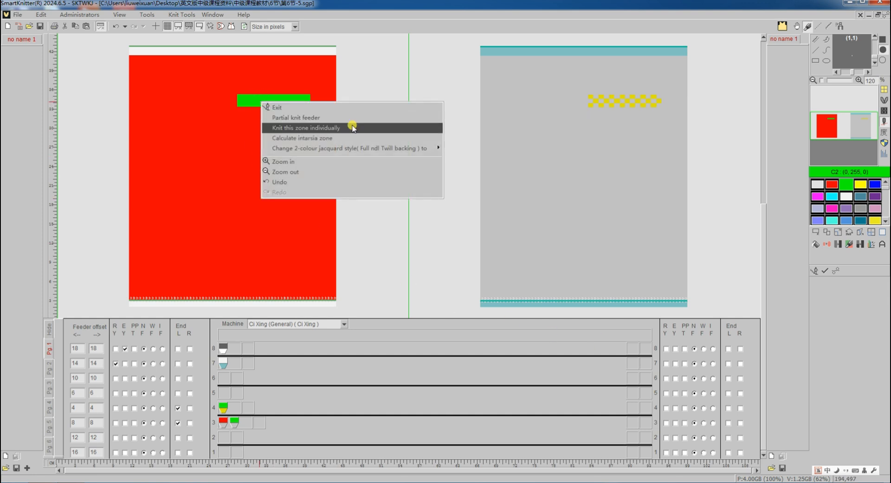
pyautogui.moveTo(357, 150)
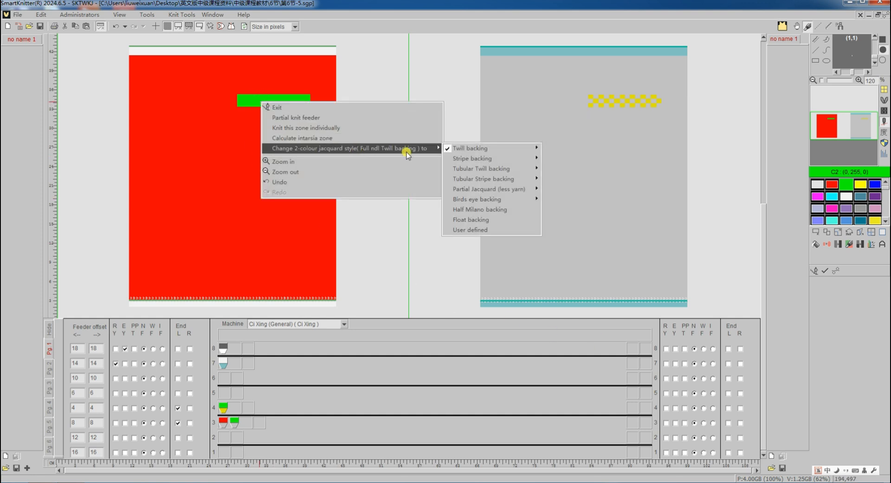
pyautogui.click(472, 221)
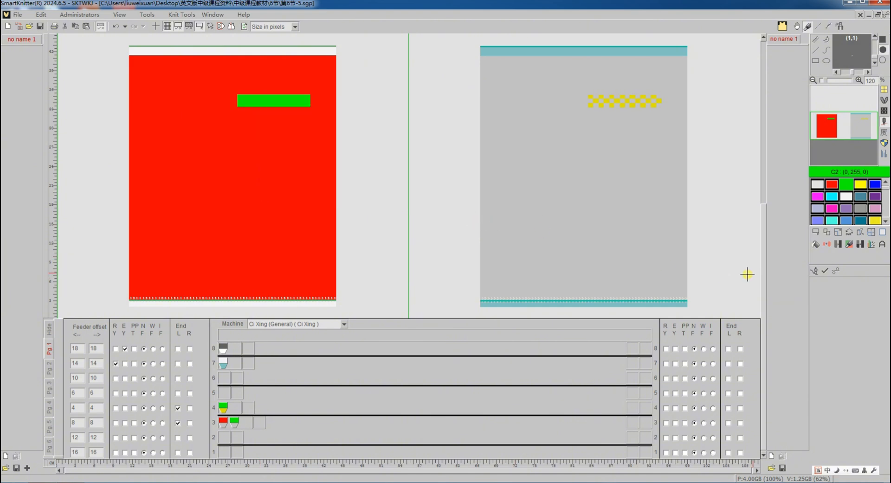
# Translate the 第6节-5 pattern with the float backing and inspect the feeder 3 and 4 rows around the checkered block in the machine code
pyautogui.click(829, 271)
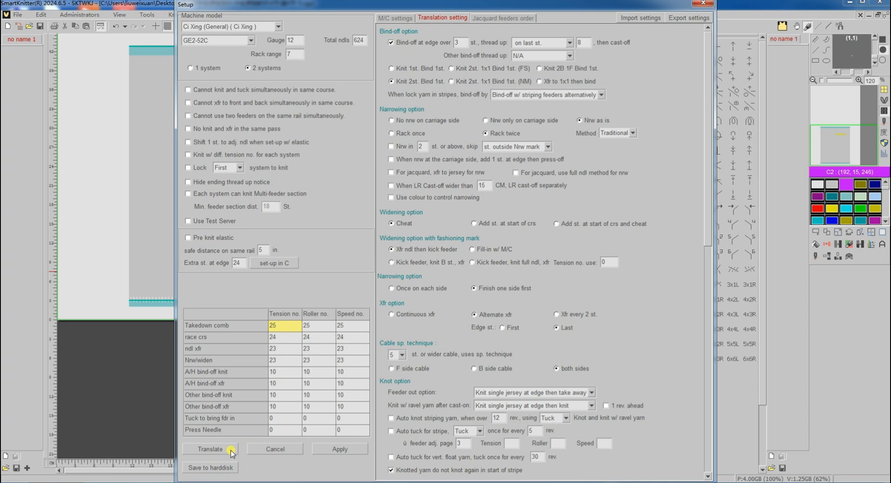
pyautogui.click(231, 450)
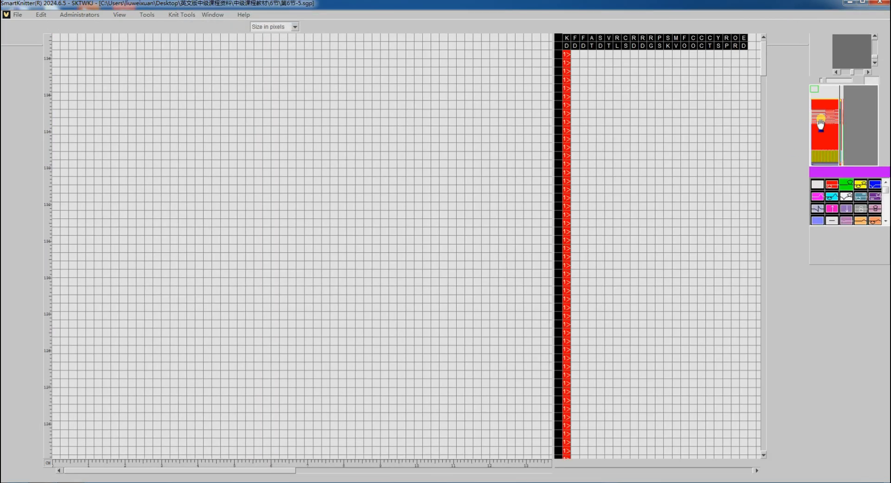
pyautogui.click(821, 120)
pyautogui.scroll(-2, 414, 267)
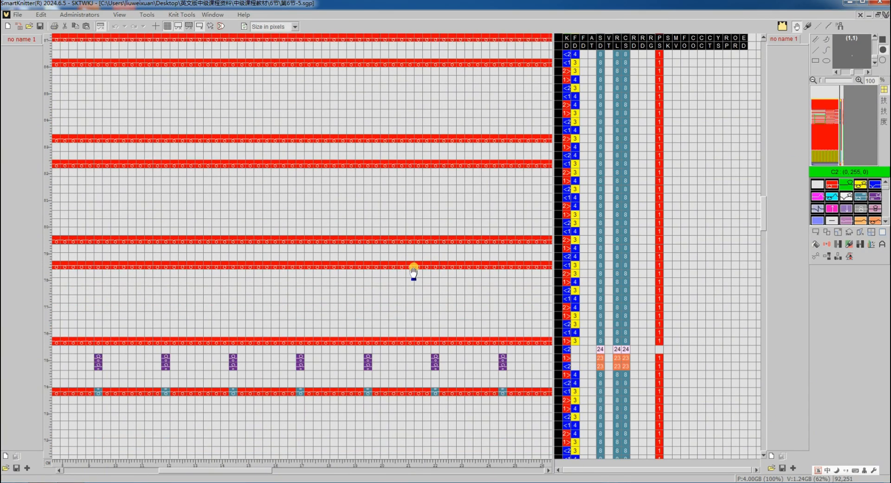
pyautogui.scroll(-5, 413, 267)
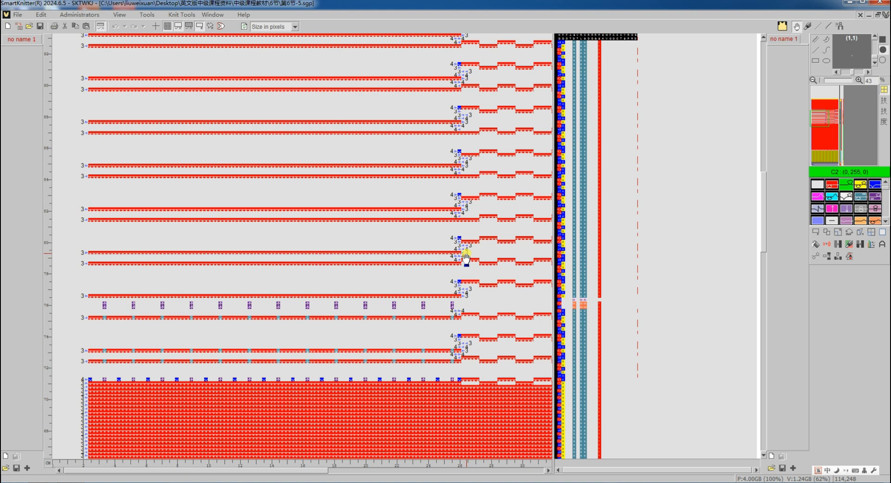
pyautogui.hscroll(5, 467, 257)
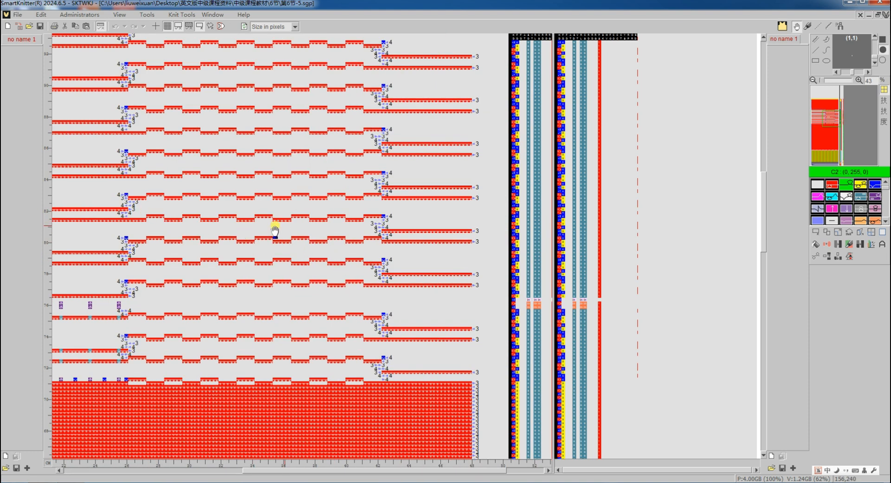
pyautogui.scroll(5, 290, 190)
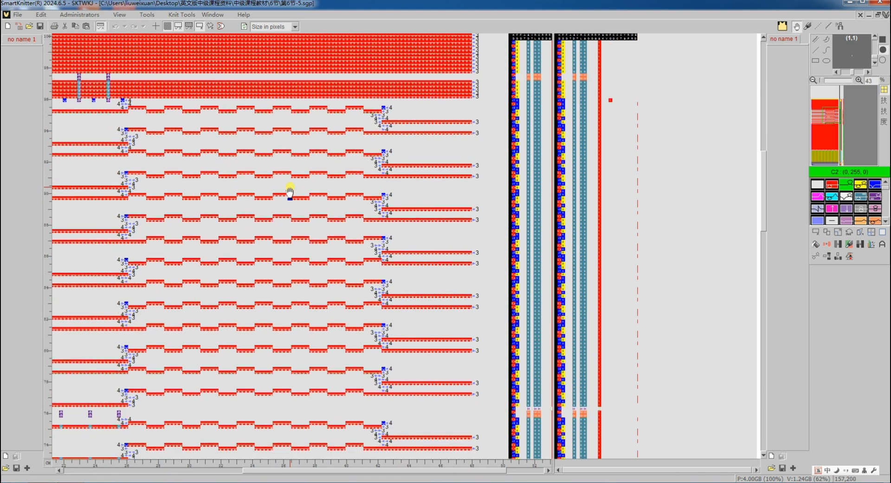
pyautogui.hscroll(-3, 291, 195)
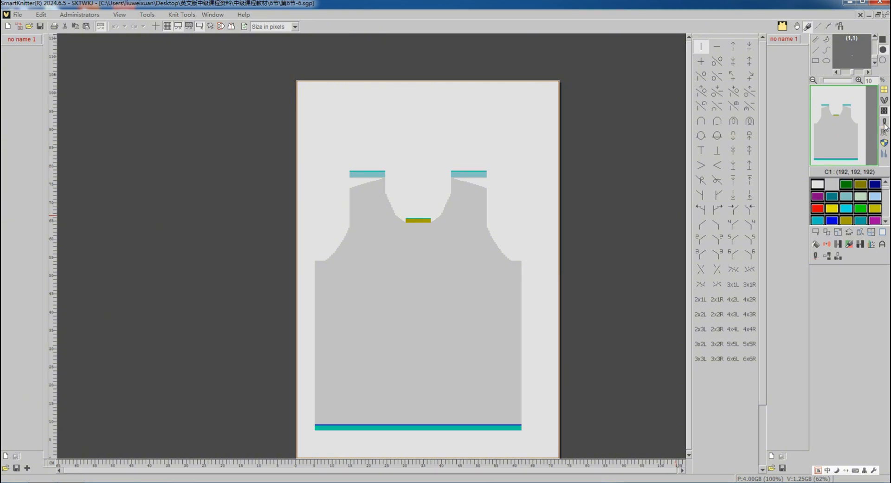
# Review the 第6节-6 pattern's yarn colour zones, translate it with the existing settings and inspect the armhole bind-off in the machine code
pyautogui.click(884, 124)
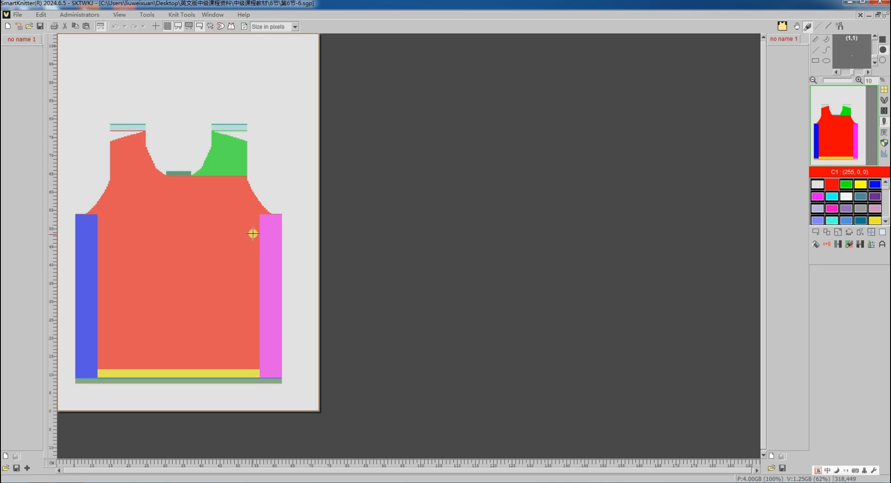
pyautogui.click(885, 112)
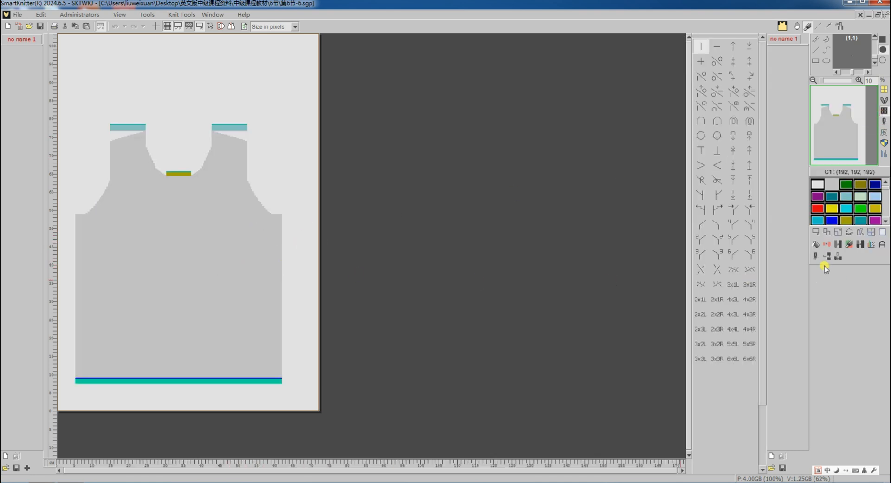
pyautogui.click(817, 256)
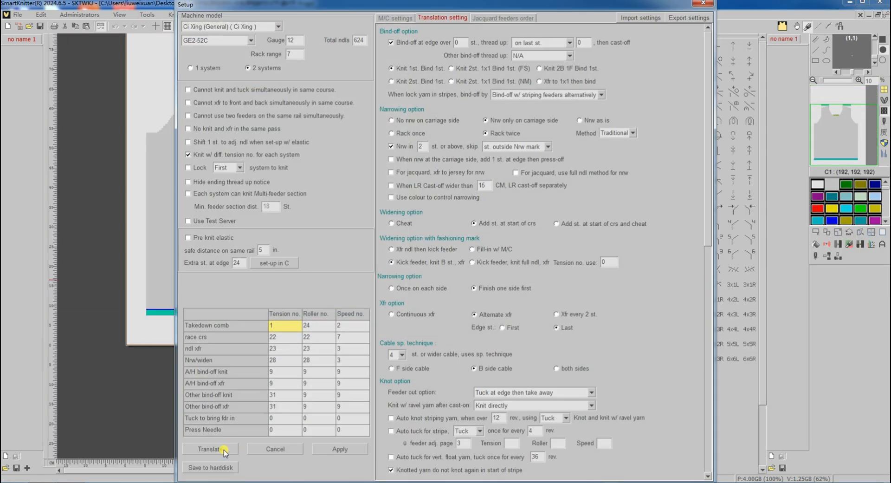
pyautogui.click(222, 449)
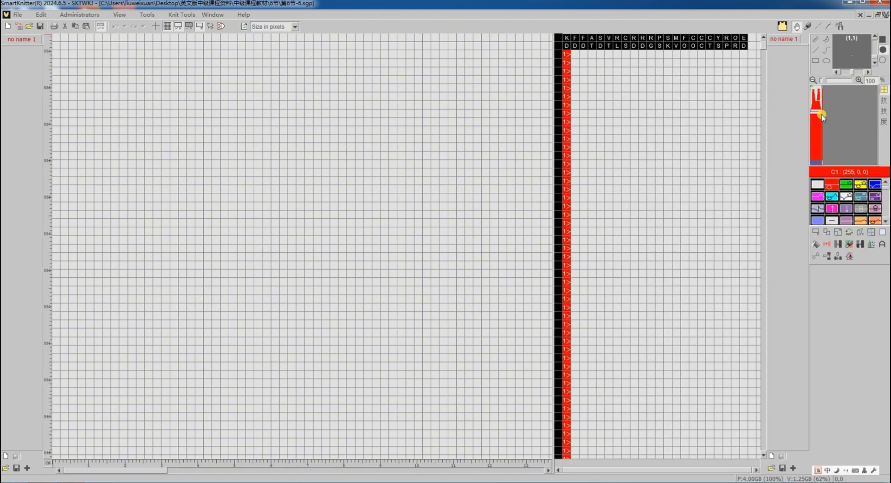
pyautogui.click(821, 115)
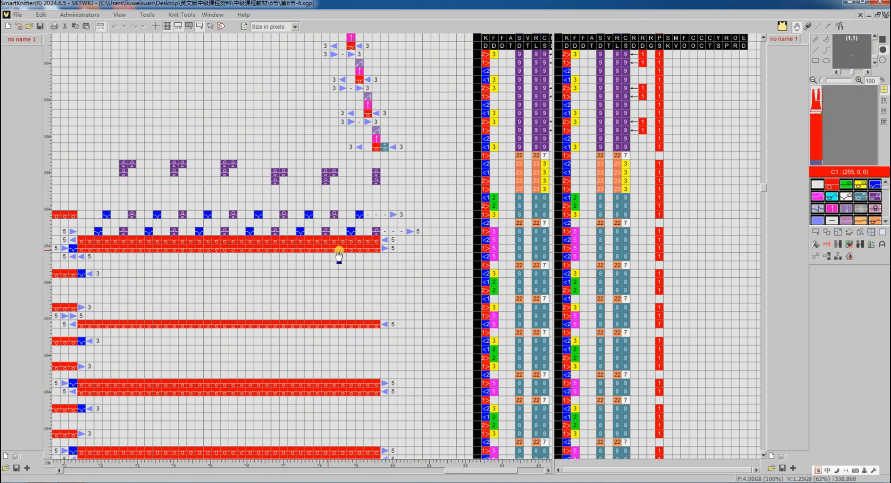
pyautogui.scroll(3, 223, 260)
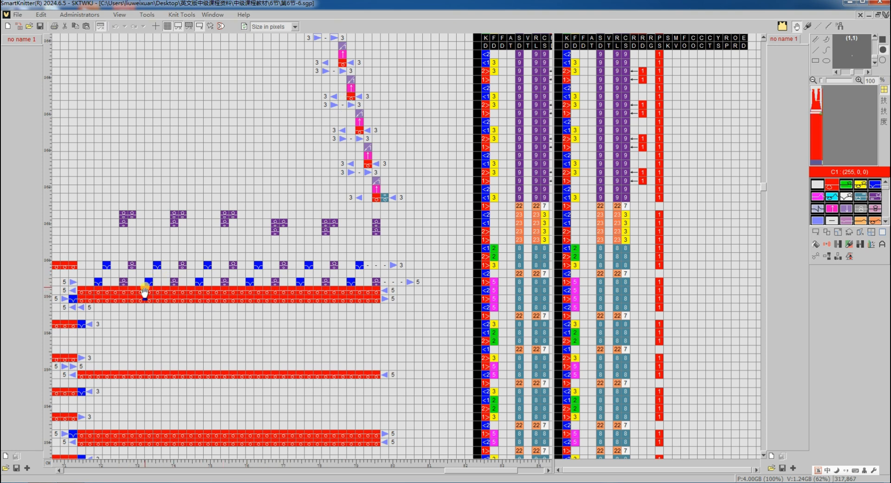
# In the 第6节-6 yarn colour layer, draw a one-row red C1 line about 36 stitches wide across the top of the magenta block
pyautogui.hotkey('ctrl', 'Tab')
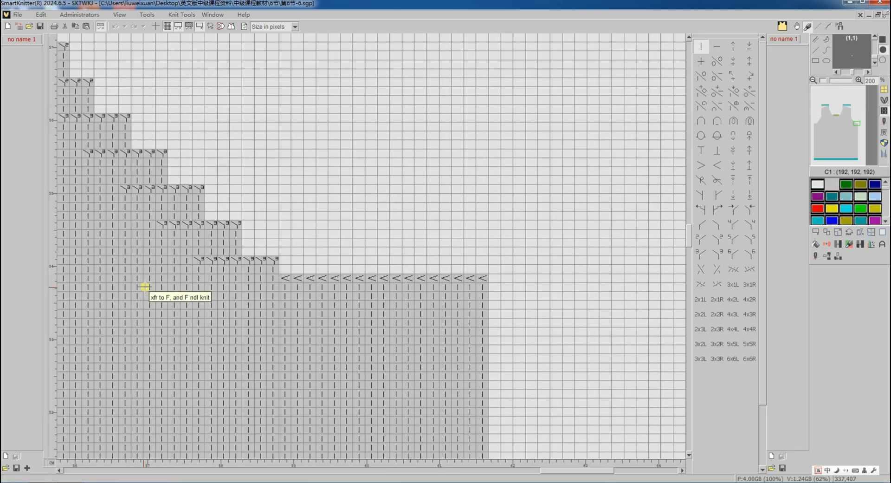
pyautogui.click(884, 123)
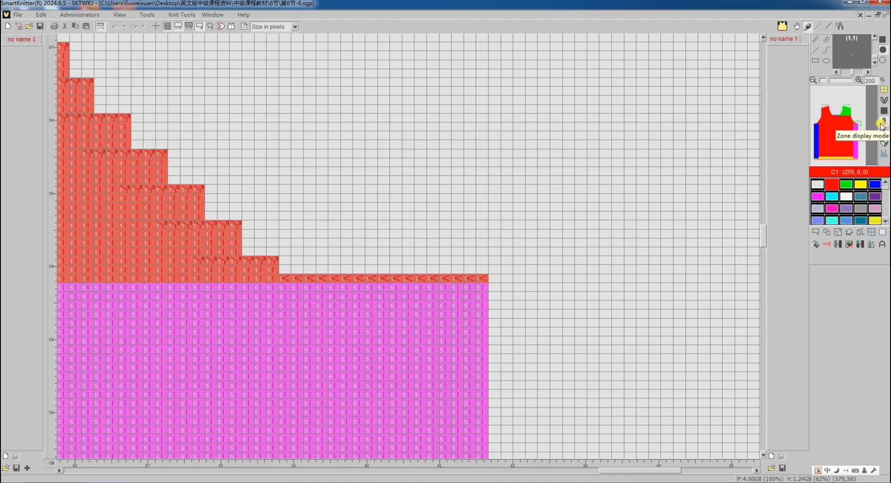
pyautogui.scroll(-1, 371, 296)
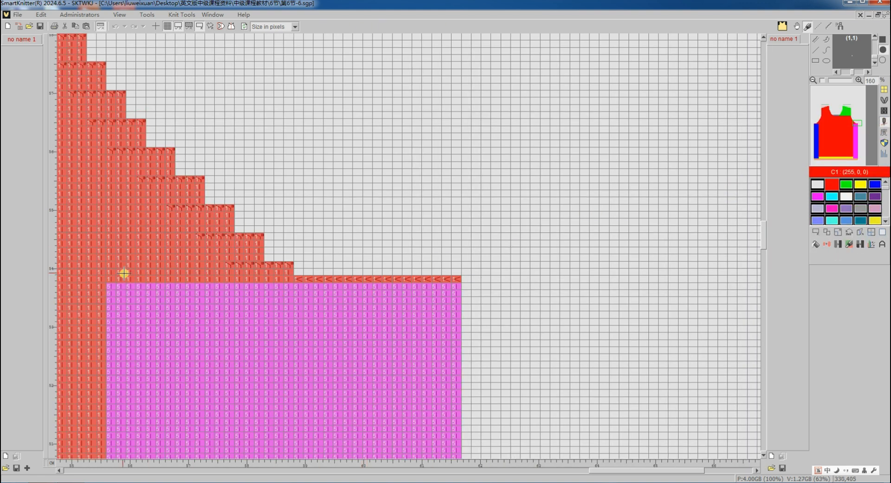
pyautogui.moveTo(111, 286); pyautogui.dragTo(446, 286)
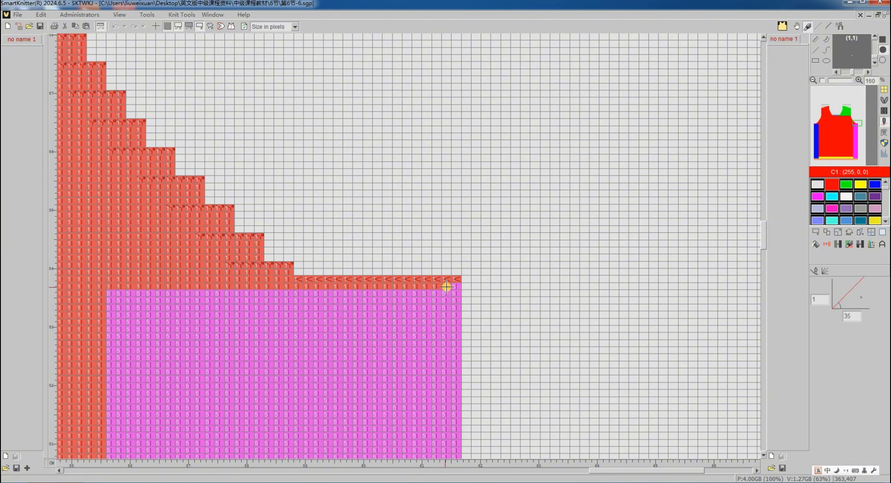
# Translate the 第6节-6 pattern with the added red row and check the courses below the armhole bind-off in the machine code
pyautogui.click(884, 122)
pyautogui.click(816, 231)
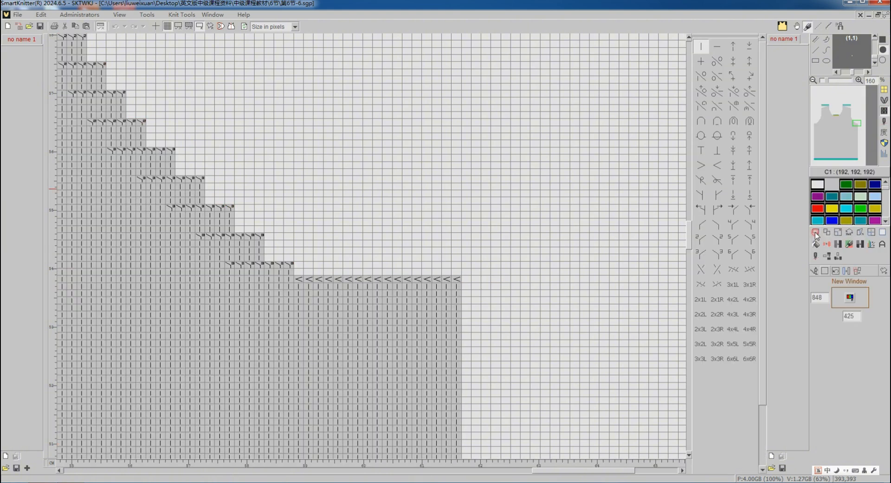
pyautogui.click(826, 272)
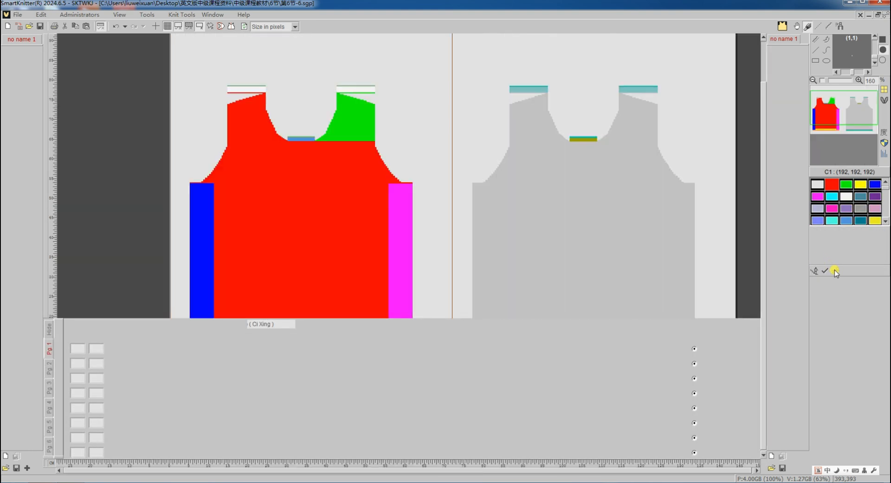
pyautogui.click(835, 270)
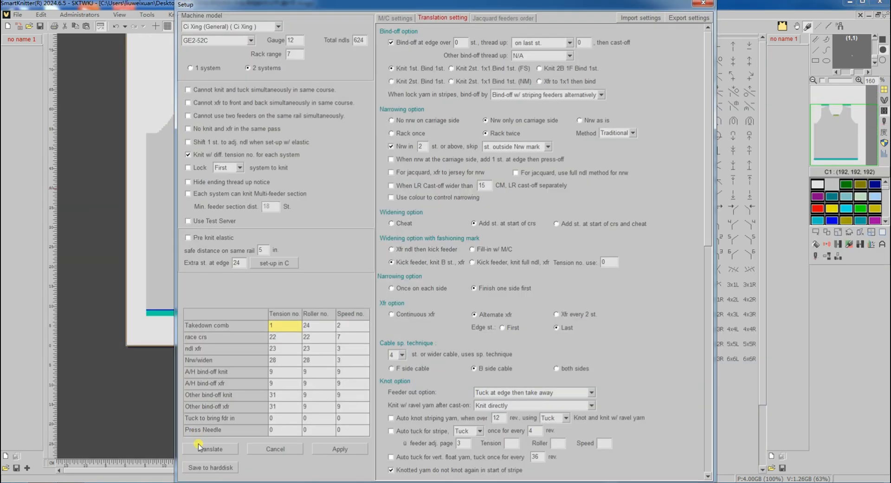
pyautogui.click(200, 448)
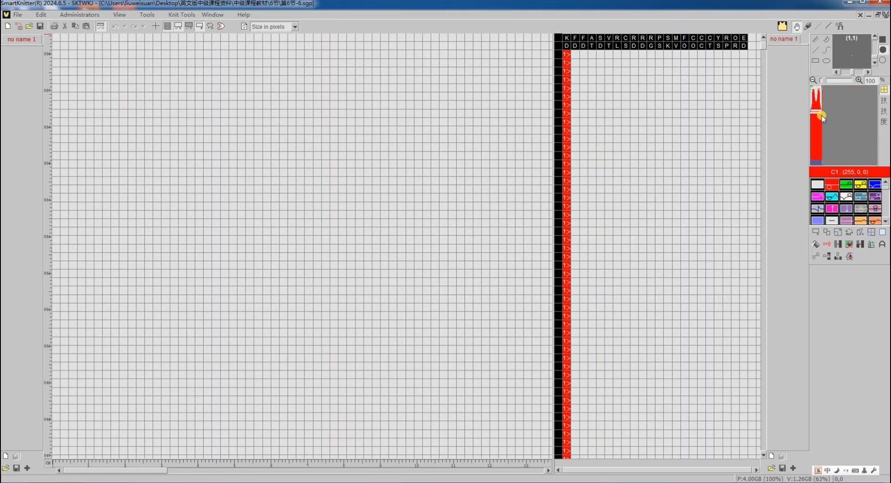
pyautogui.click(821, 116)
pyautogui.scroll(5, 460, 236)
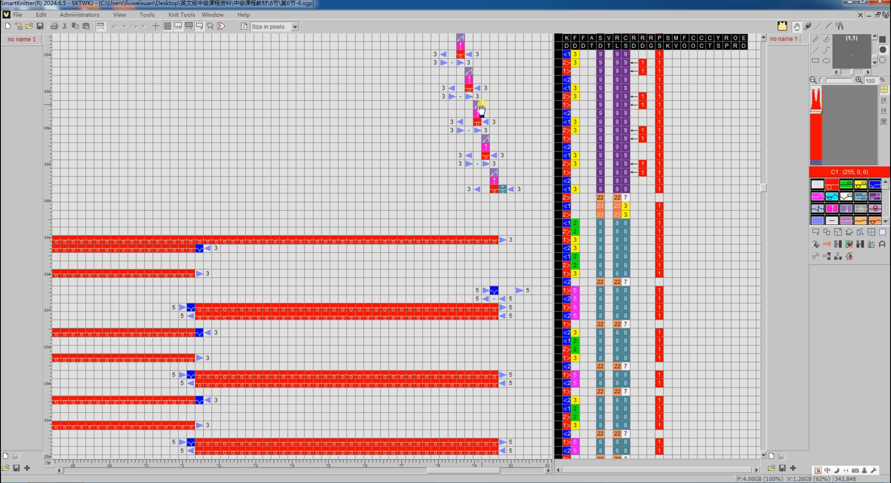
pyautogui.scroll(4, 485, 140)
pyautogui.scroll(-3, 472, 207)
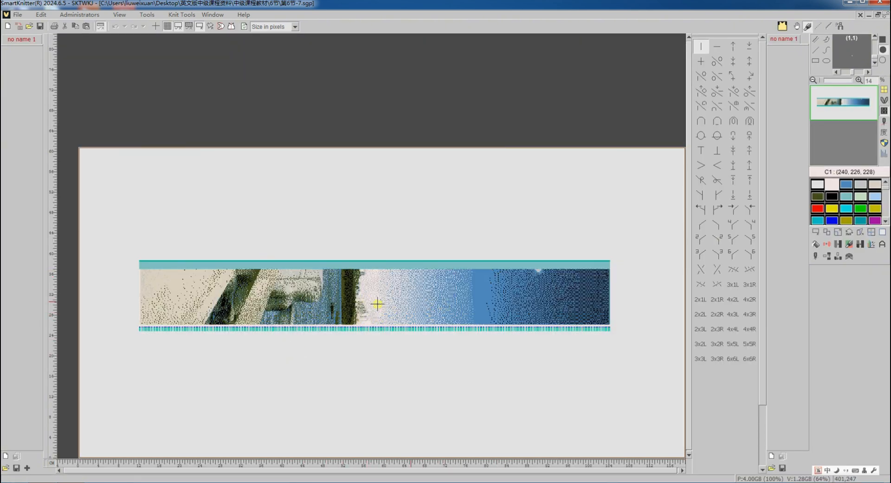
# Translate the 第6节-7 jacquard pattern for the Shima Seiki SES122 with the existing feeder settings and inspect its starting feeder rows
pyautogui.click(816, 266)
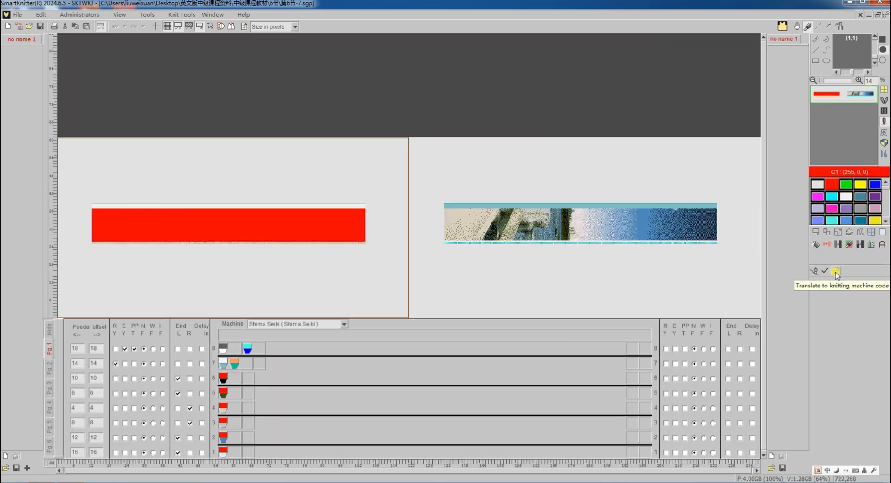
pyautogui.click(835, 272)
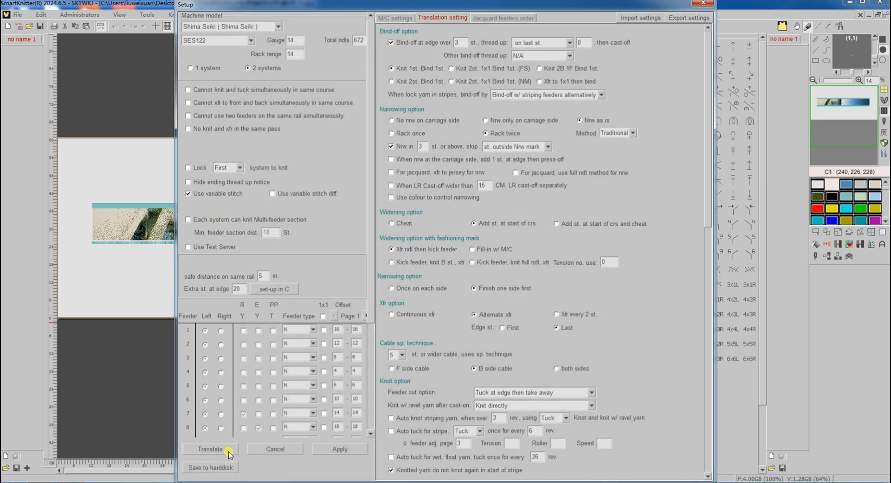
pyautogui.click(227, 450)
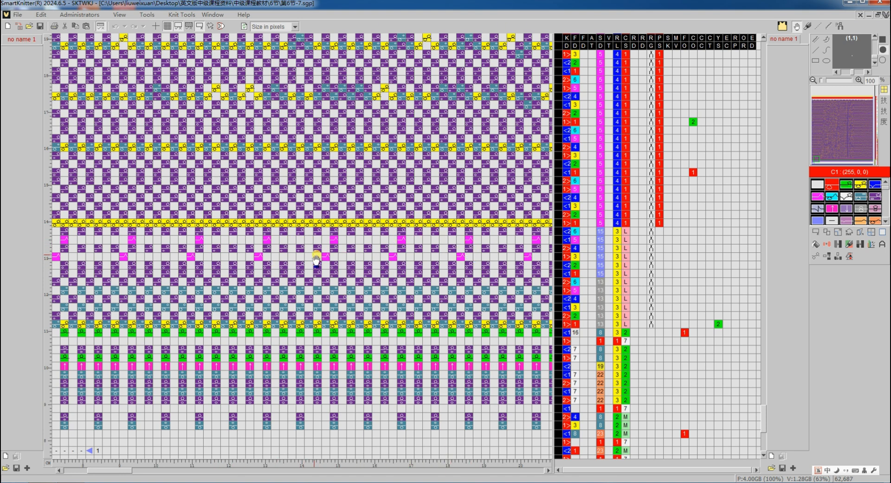
pyautogui.hscroll(-4, 308, 257)
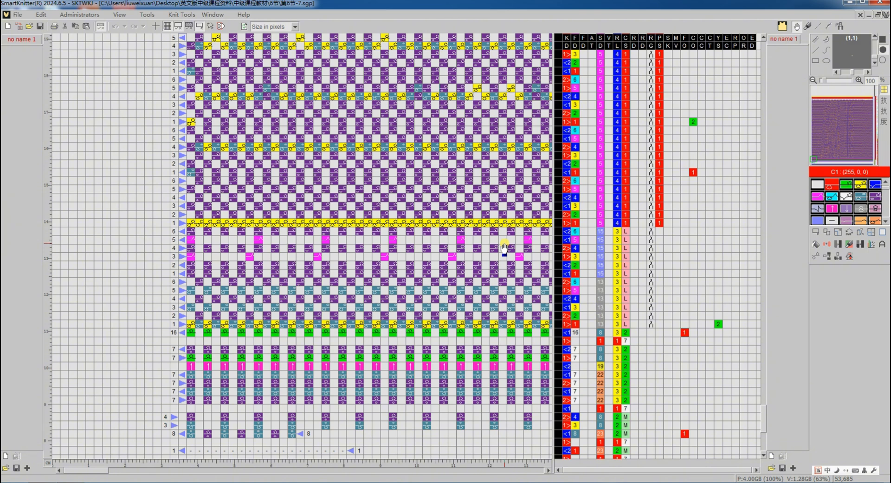
# In the 第6节-7 yarn colour layer, cover the three starting rows beneath the jacquard with a green C2 rectangle across the full width
pyautogui.hscroll(4, 504, 249)
pyautogui.hotkey('ctrl', 'Tab')
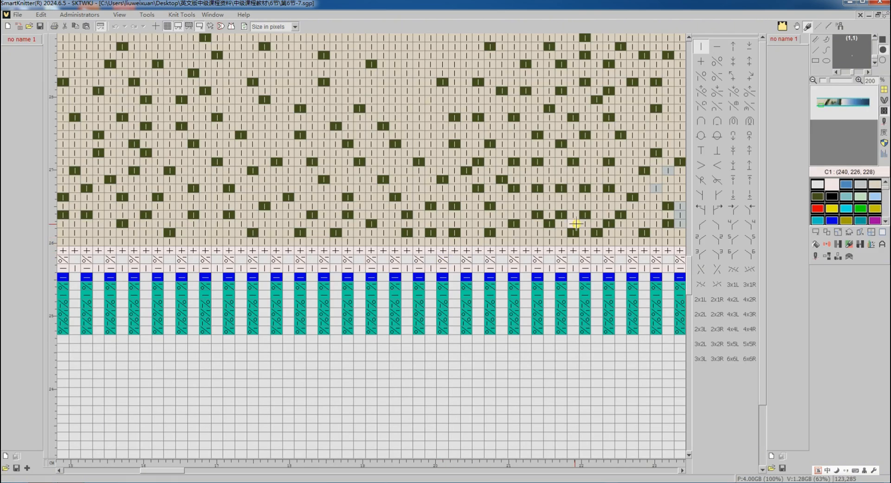
pyautogui.click(884, 142)
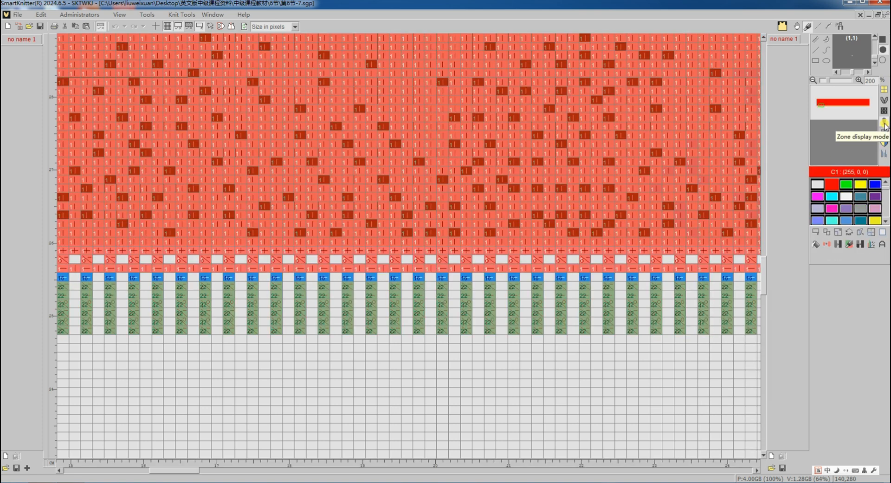
pyautogui.click(847, 185)
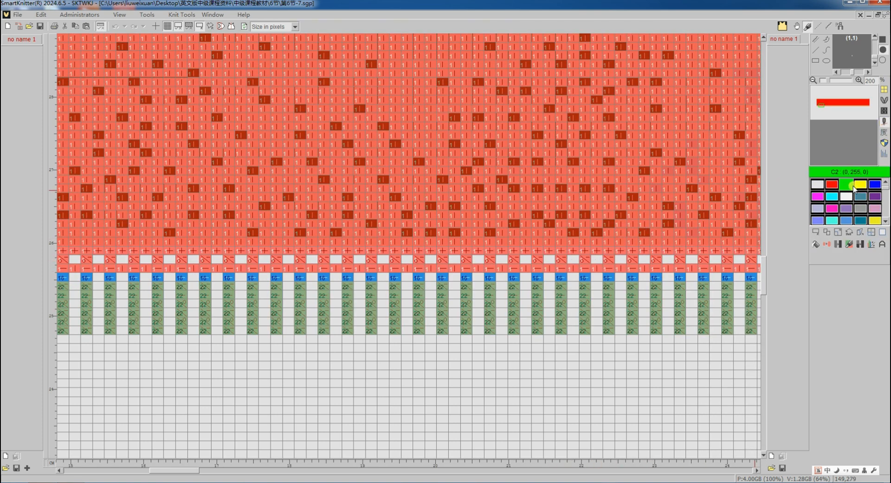
pyautogui.click(820, 108)
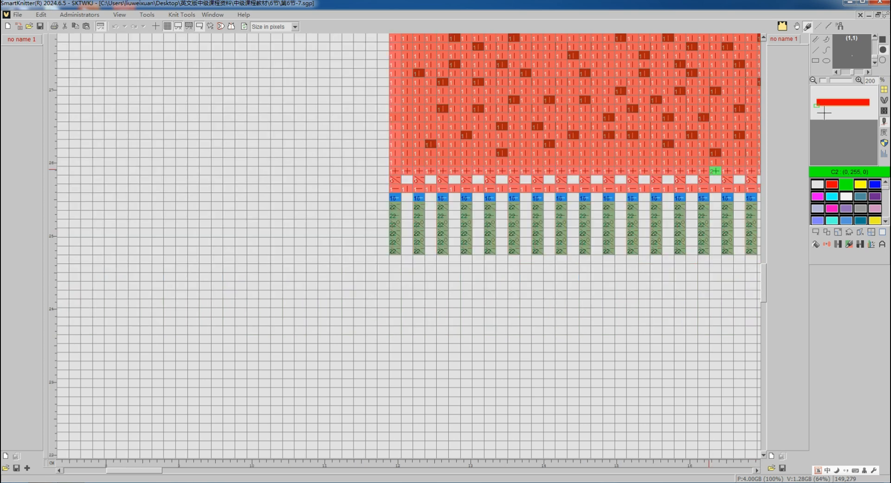
pyautogui.click(814, 61)
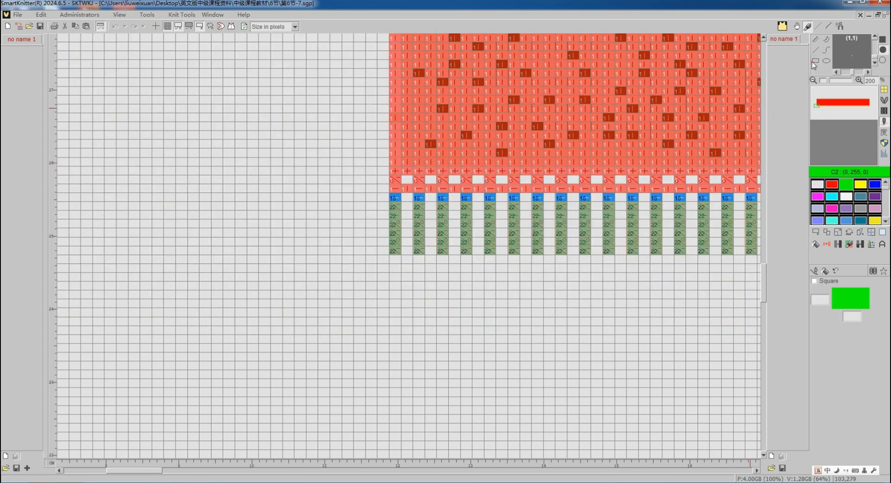
pyautogui.moveTo(393, 187); pyautogui.dragTo(760, 152)
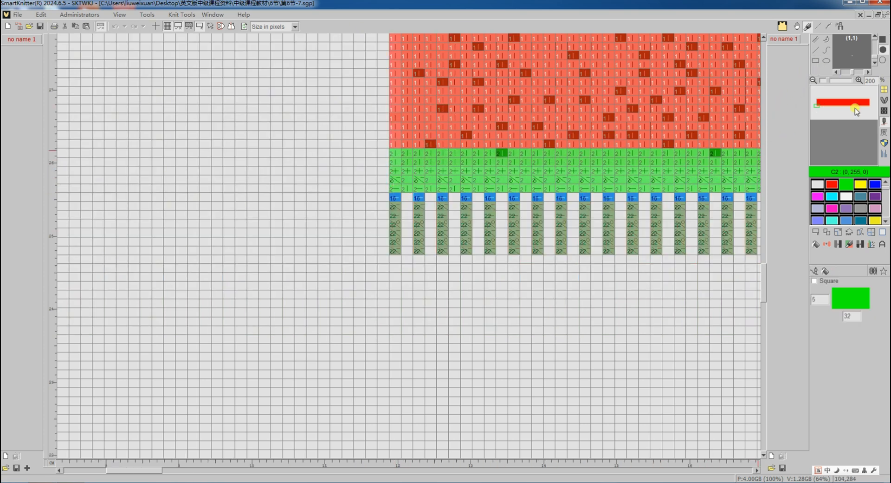
pyautogui.click(868, 106)
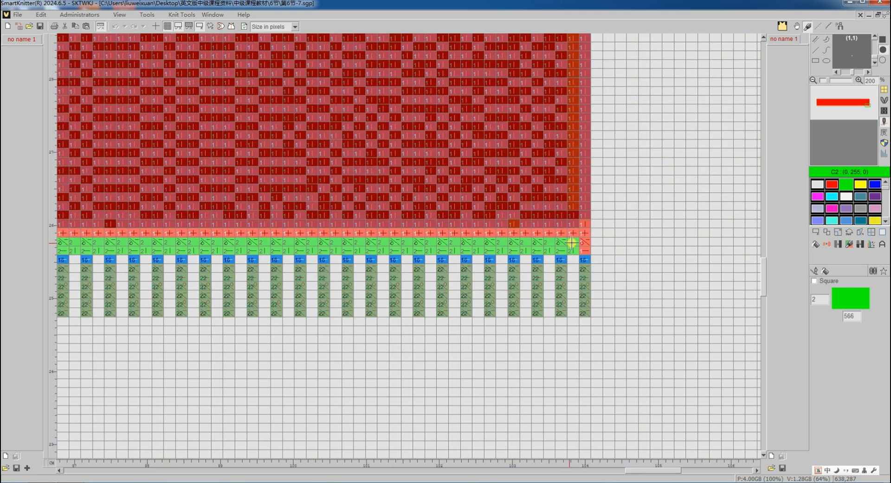
pyautogui.moveTo(583, 236); pyautogui.dragTo(576, 232)
# Assign the green C2 yarn to feeder 3 on the Shima Seiki machine and apply the feeder arrangement
pyautogui.click(883, 112)
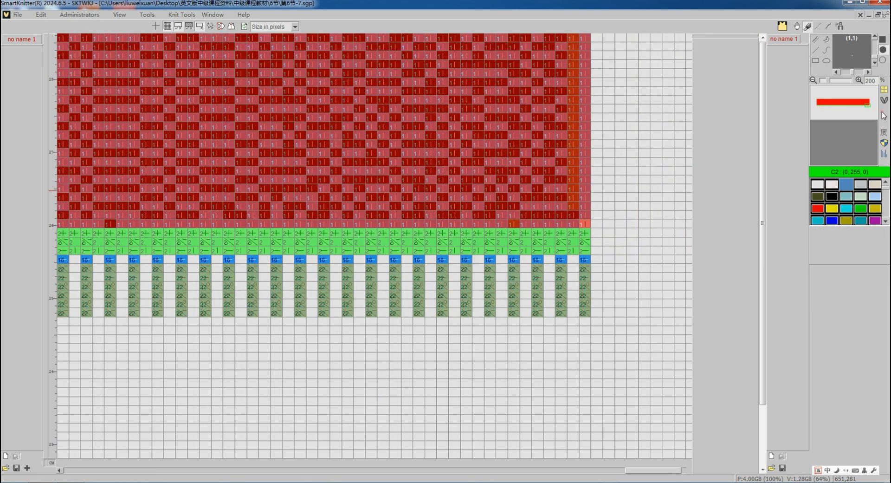
pyautogui.click(817, 234)
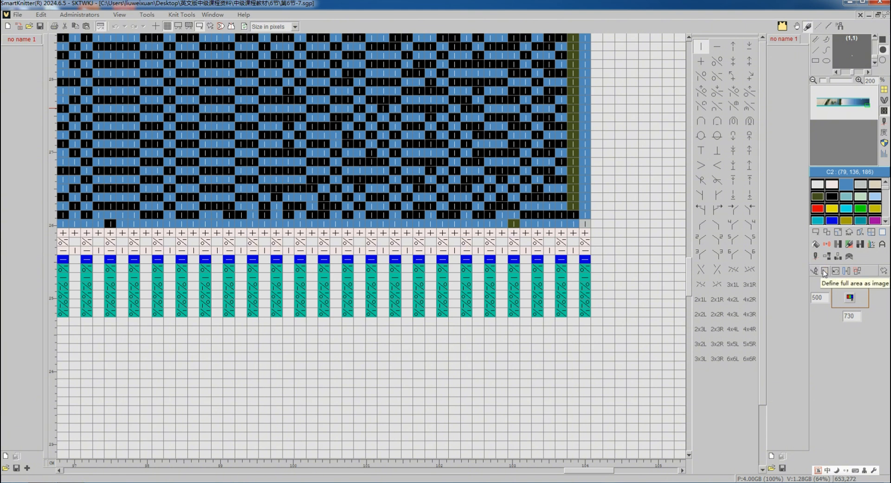
pyautogui.click(816, 257)
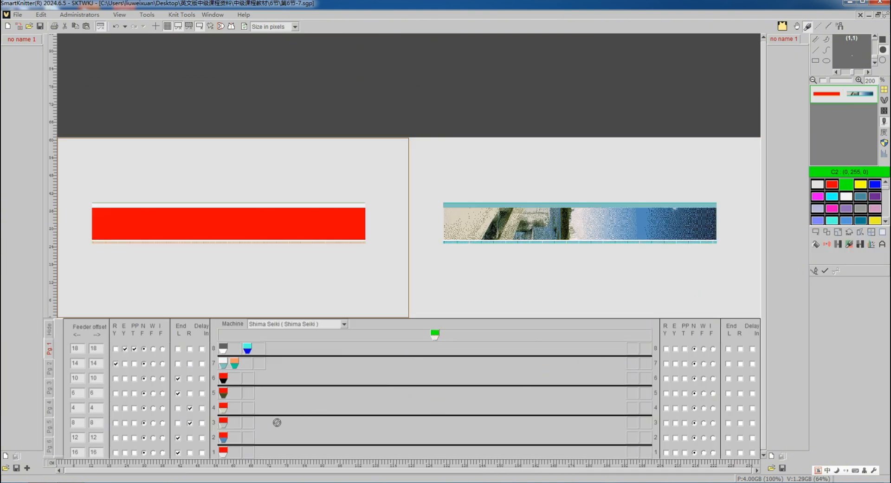
pyautogui.click(235, 425)
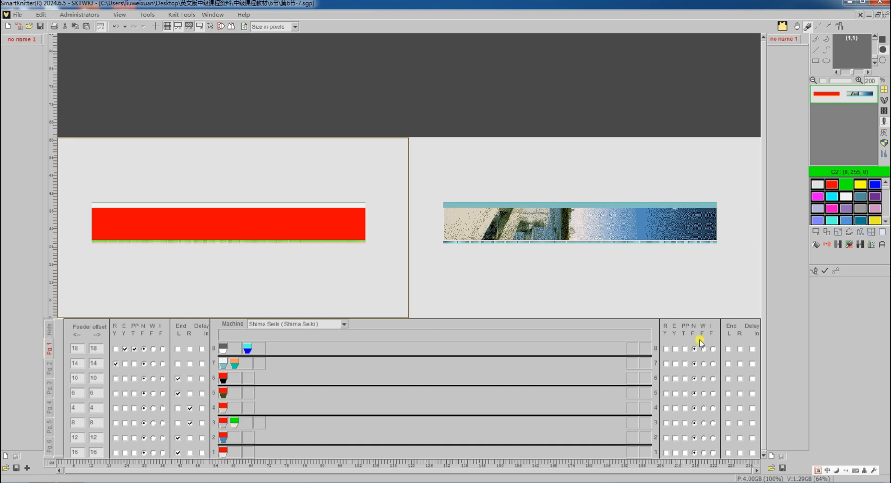
pyautogui.click(826, 271)
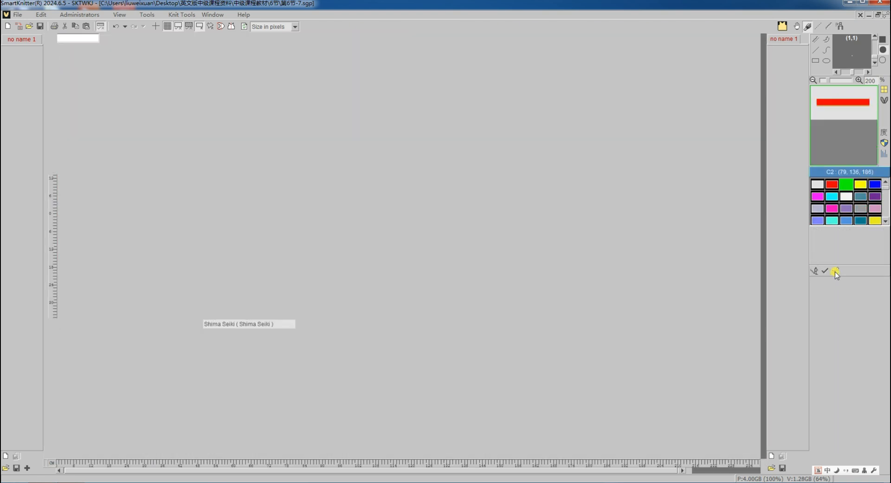
# Translate the 第6节-7 pattern for the SES122 with the green starting rows and inspect the start of the jacquard in the machine code
pyautogui.click(835, 272)
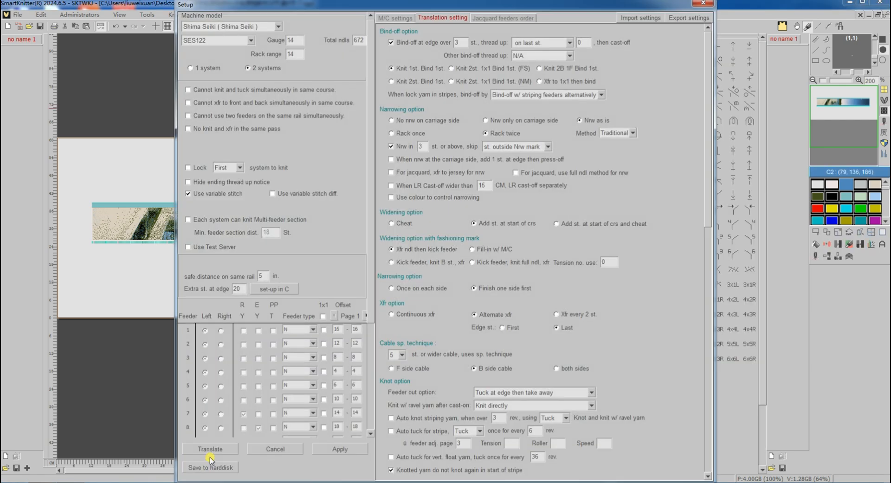
pyautogui.click(211, 453)
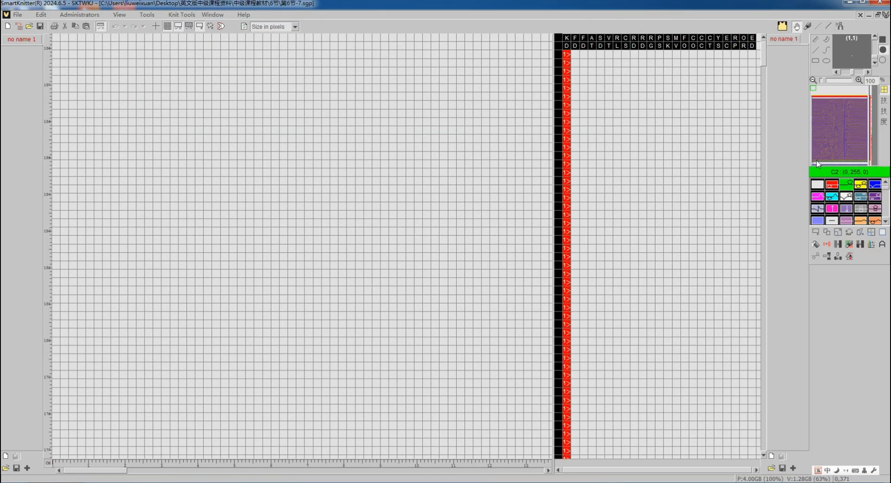
pyautogui.click(818, 164)
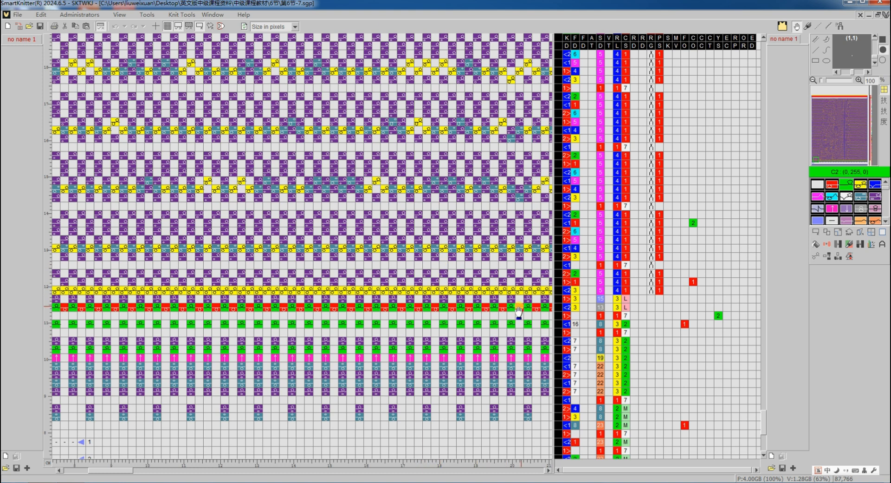